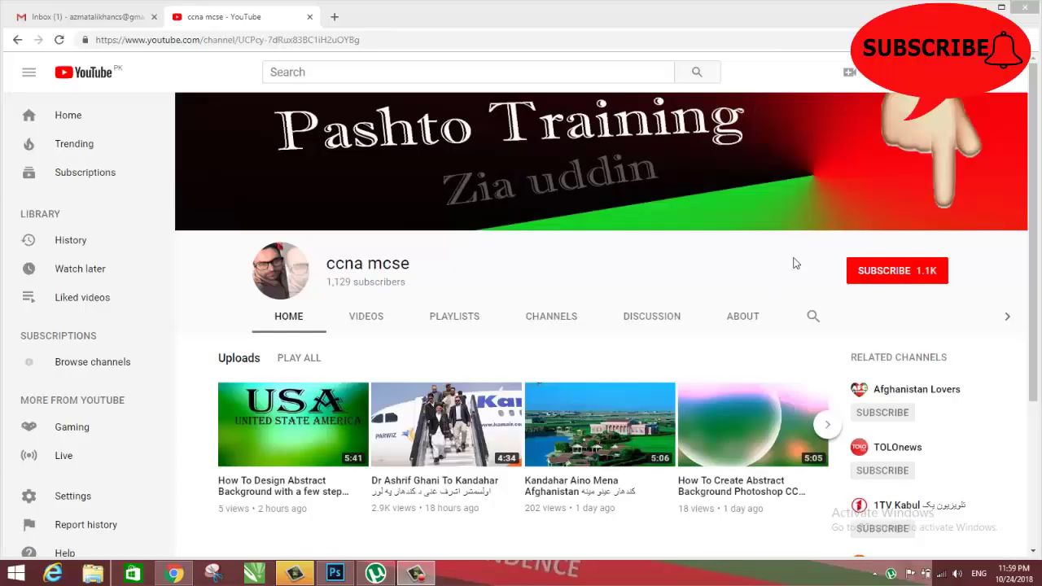
Step: Subscribe to the Pashto Training YouTube channel
click(895, 275)
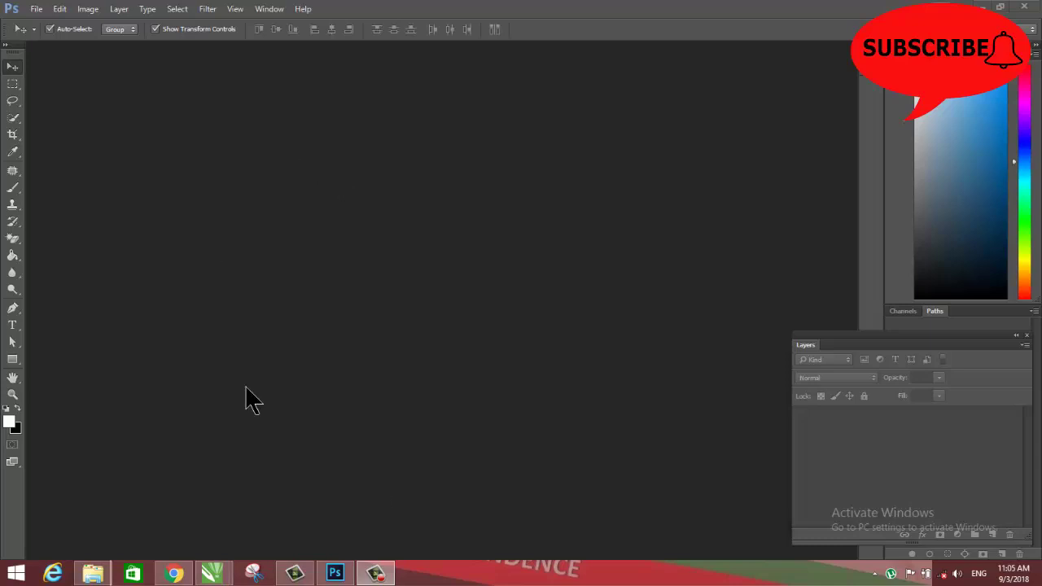
Step: Create a new white 1600 × 858 px document with resolution 20
click(36, 10)
click(57, 22)
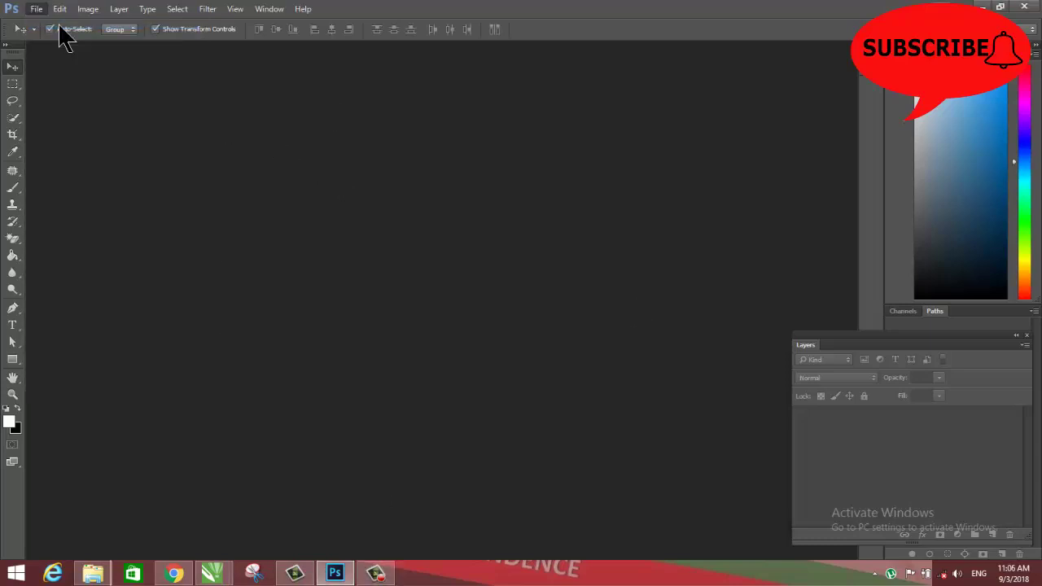
click(388, 163)
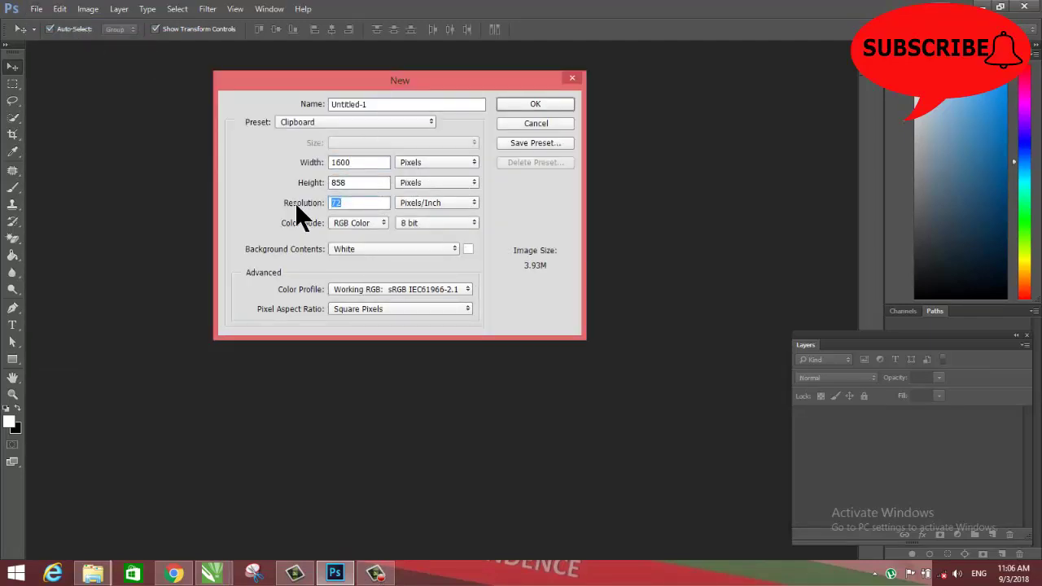
text(200)
click(534, 105)
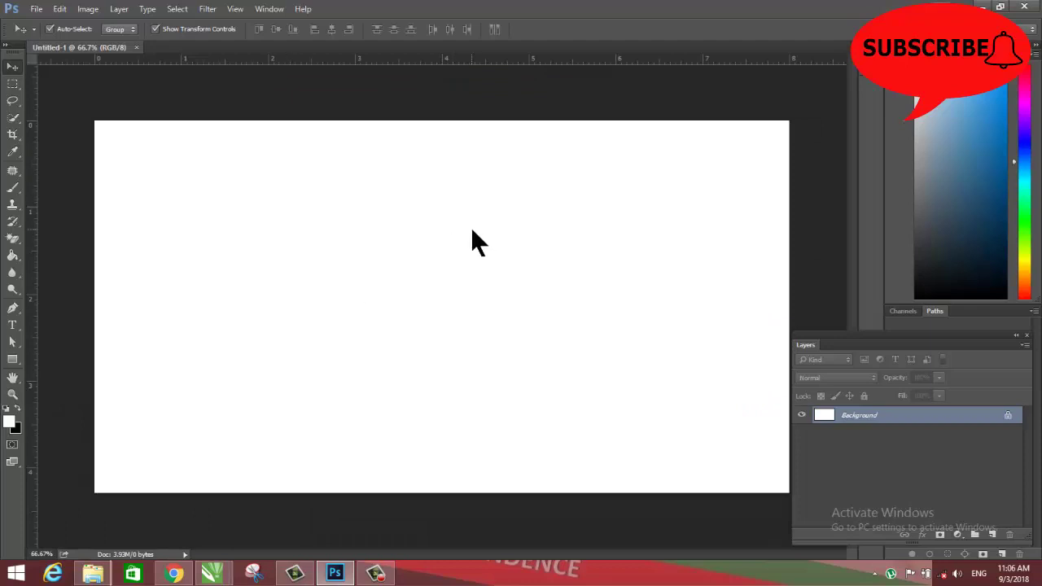
Step: Choose the Ellipse Tool with No Color fill and a blue 3 pt stroke
click(13, 84)
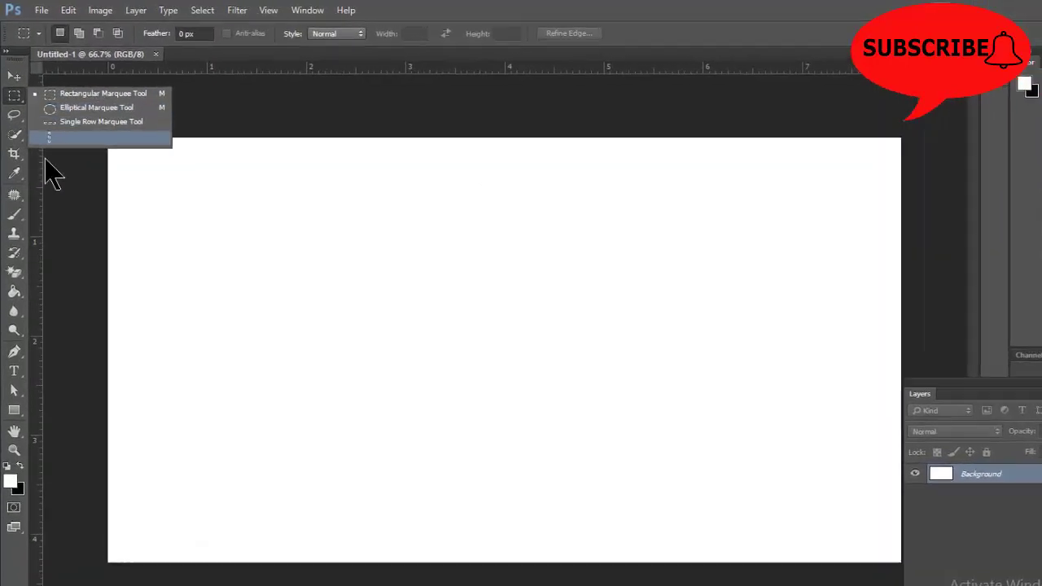
click(16, 449)
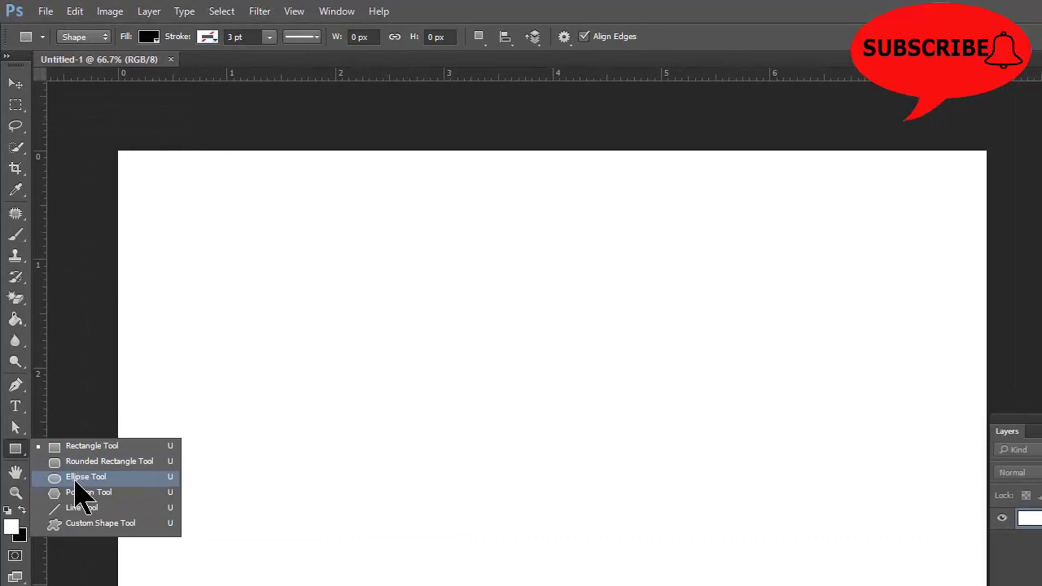
click(91, 478)
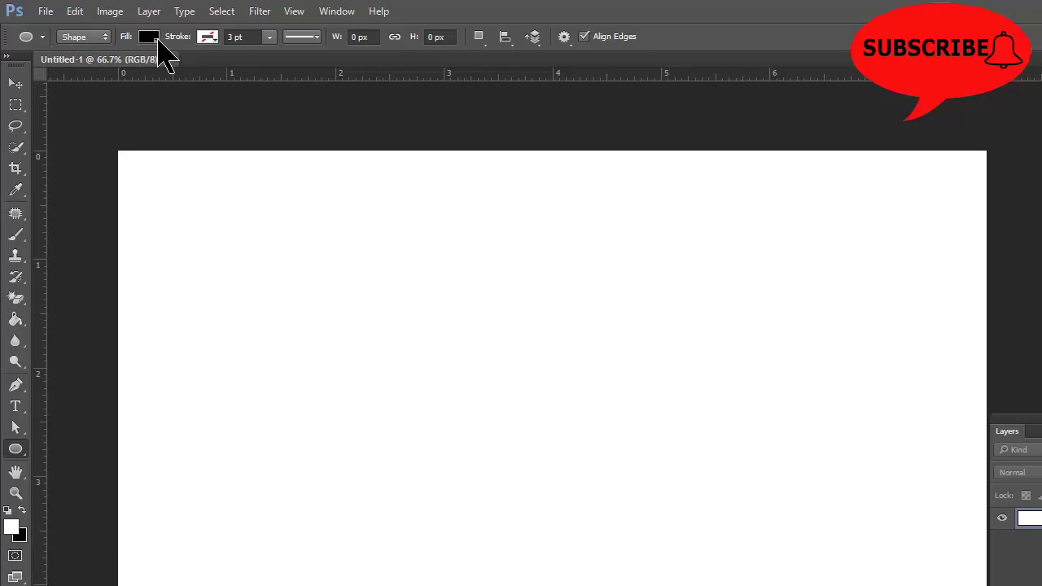
click(158, 39)
click(82, 69)
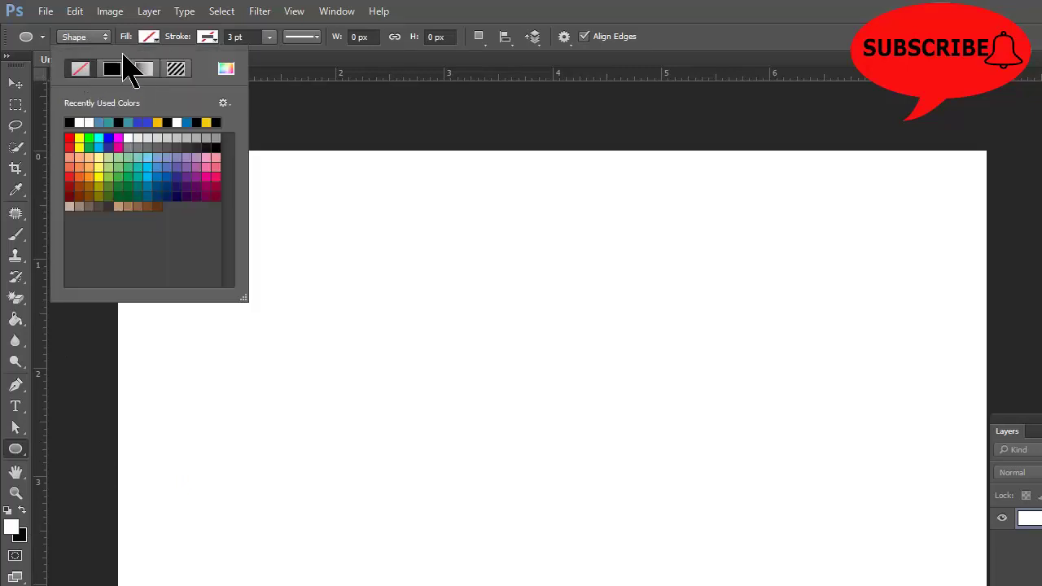
click(210, 39)
click(215, 40)
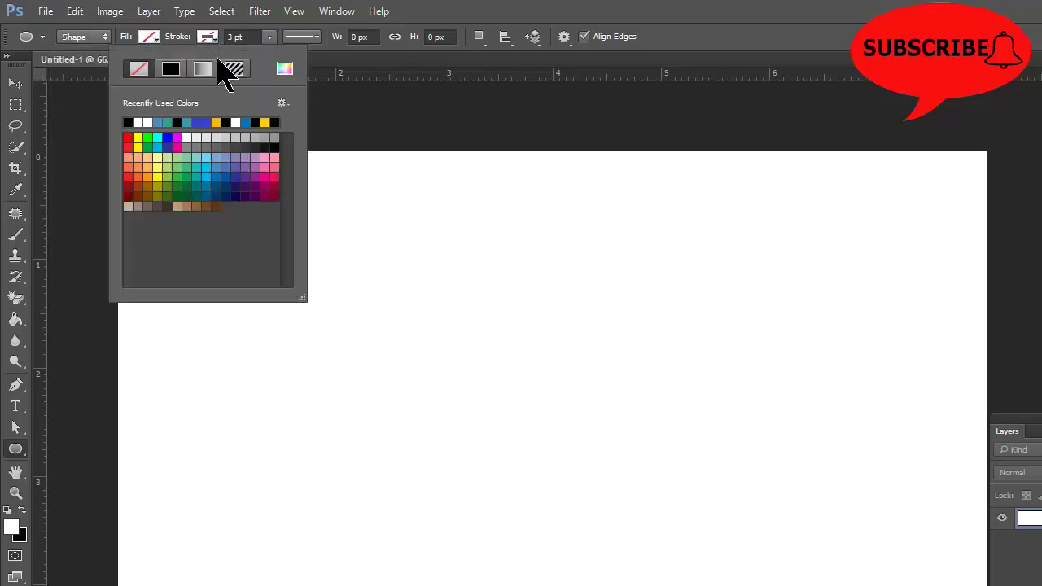
click(167, 138)
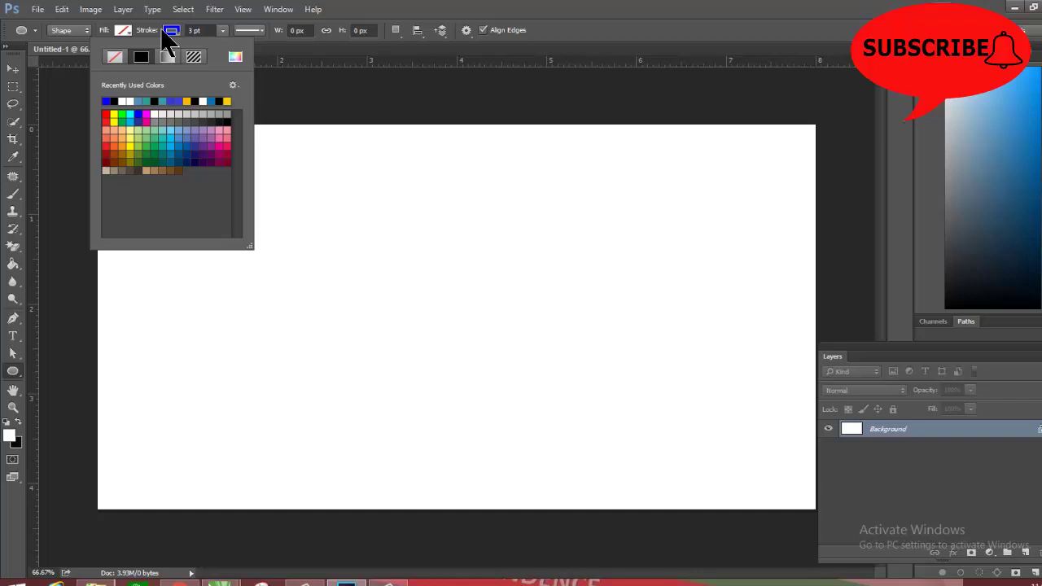
click(172, 33)
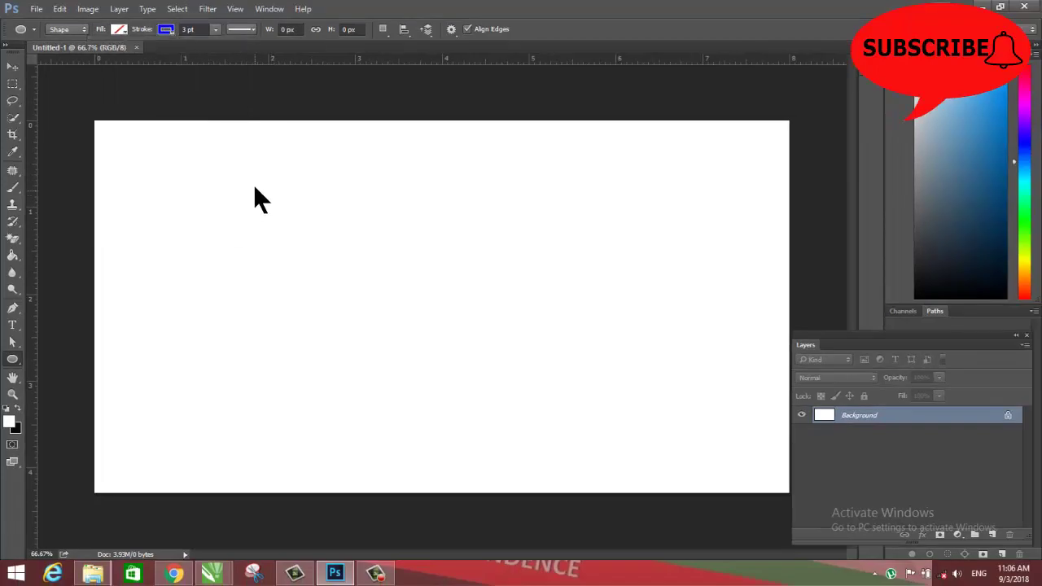
Step: Draw a 650 px blue-outlined circle and move it up and to the right
mouse_move(253, 185)
mouse_down()
mouse_move(436, 347)
mouse_move(466, 388)
mouse_move(529, 433)
mouse_up()
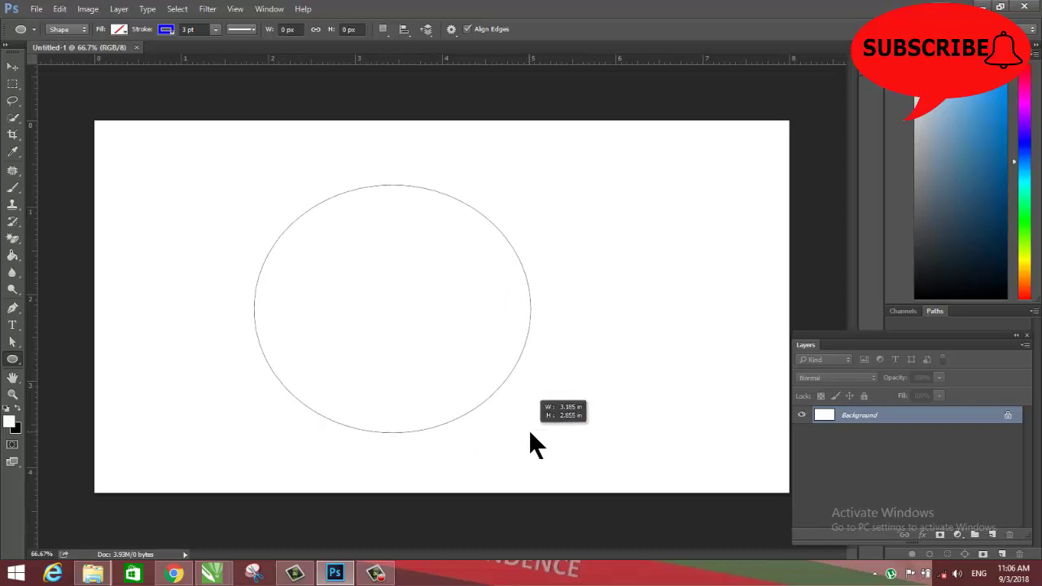
key(shift)
mouse_move(529, 433)
mouse_down()
mouse_move(537, 445)
mouse_move(486, 372)
mouse_move(577, 464)
mouse_move(493, 428)
mouse_move(514, 275)
mouse_move(580, 464)
mouse_up()
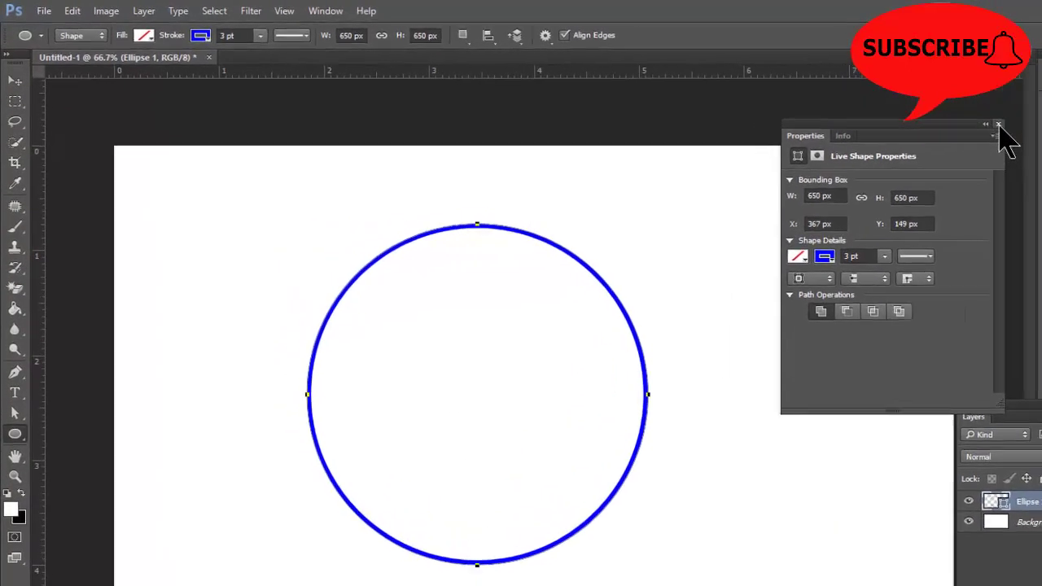
click(826, 103)
click(17, 84)
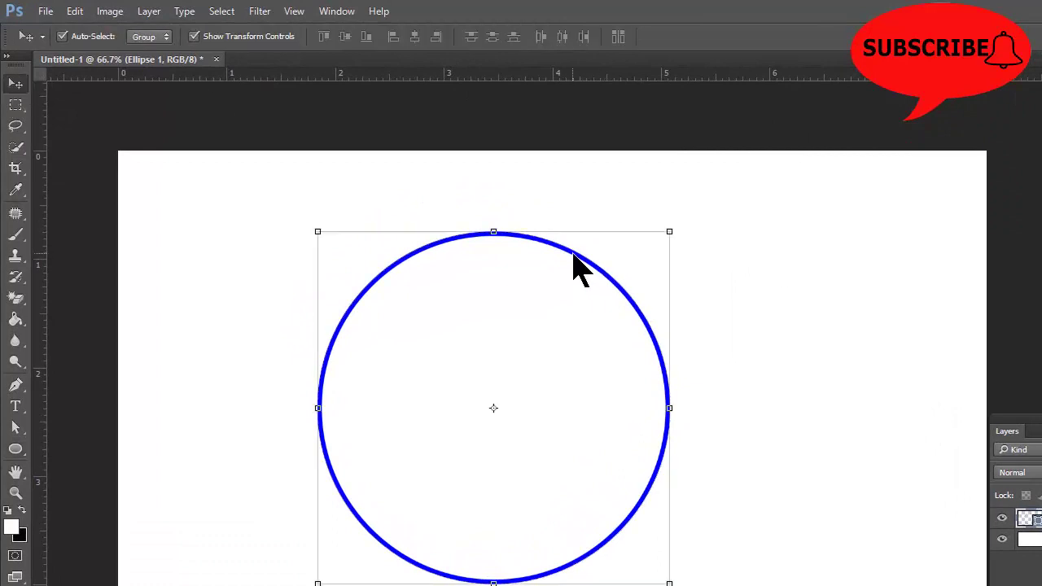
mouse_move(577, 267)
mouse_down()
mouse_move(623, 226)
mouse_move(639, 236)
mouse_up()
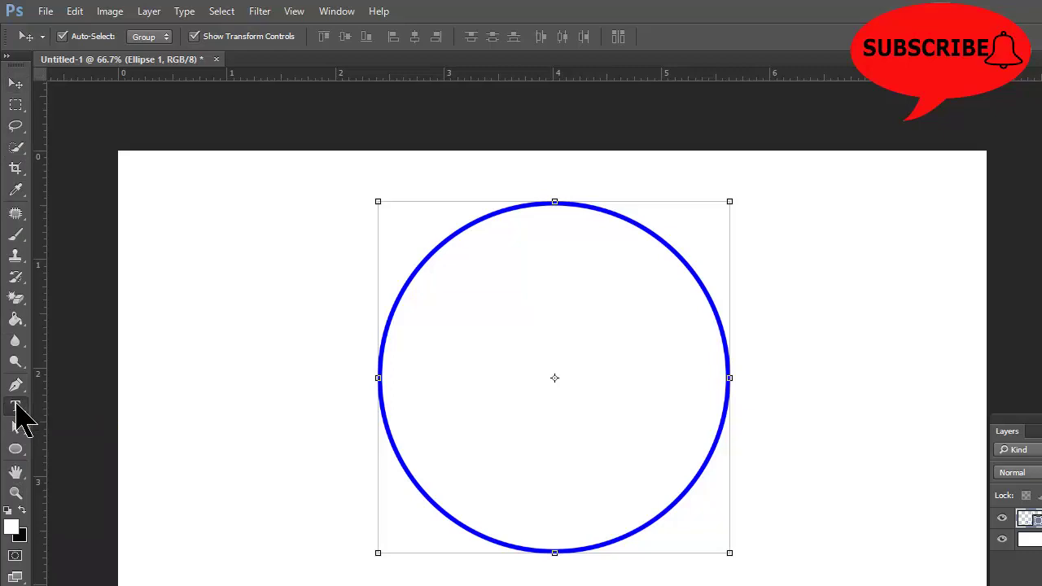
Step: Select the Type tool with Arial Black font at 30 pt
click(16, 407)
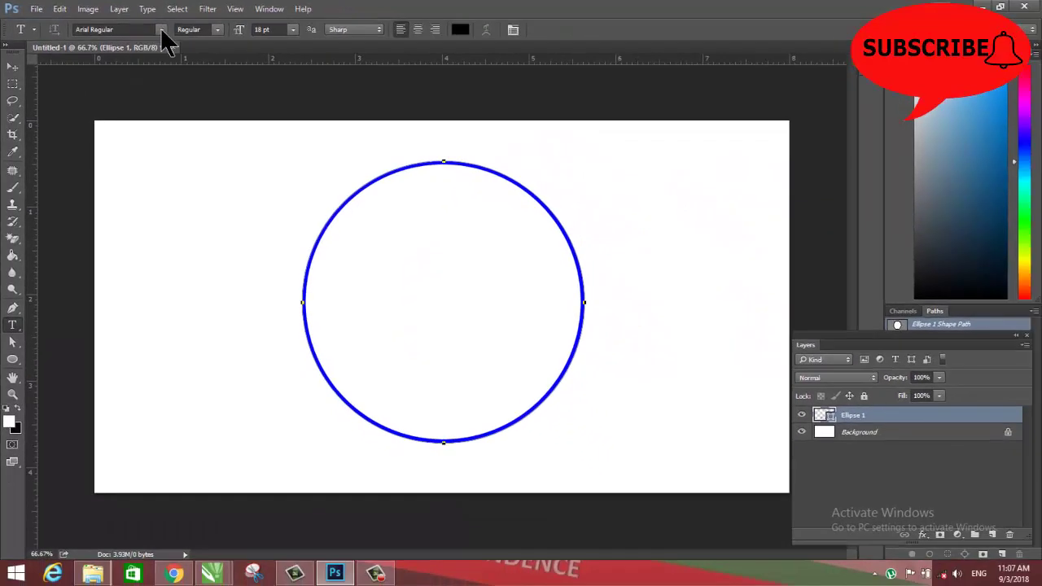
click(171, 31)
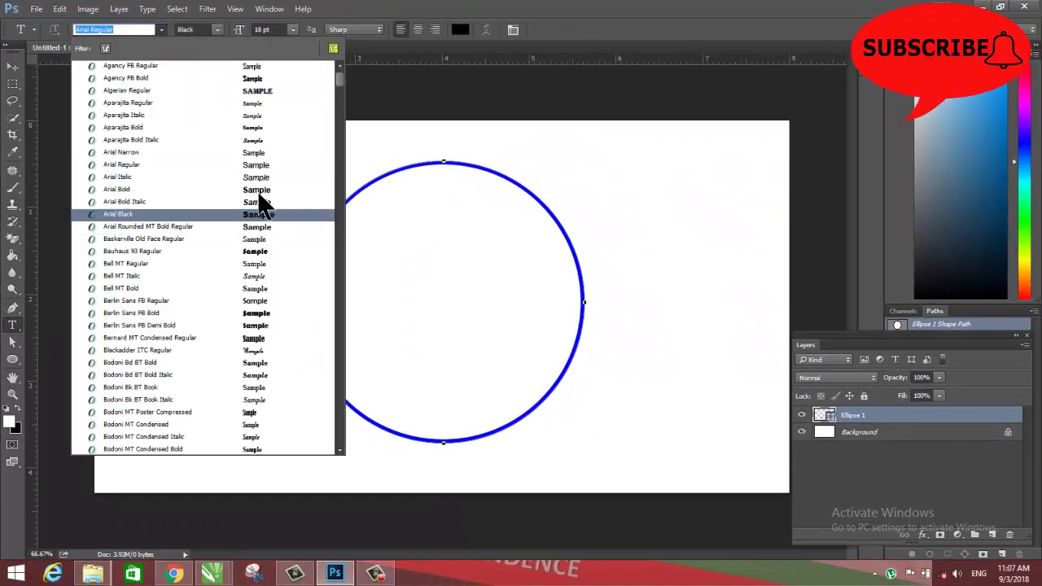
click(243, 215)
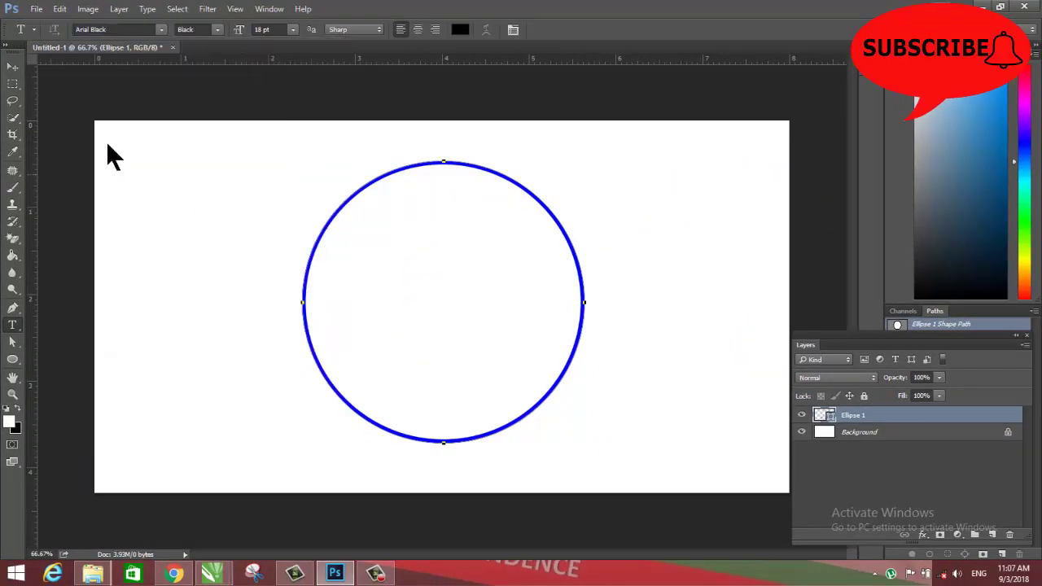
click(290, 30)
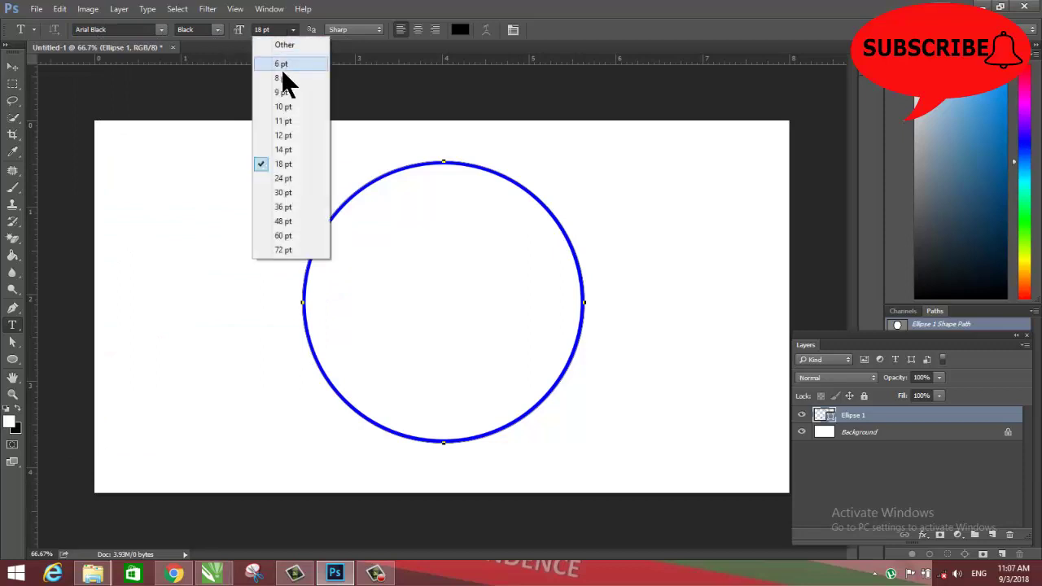
click(274, 190)
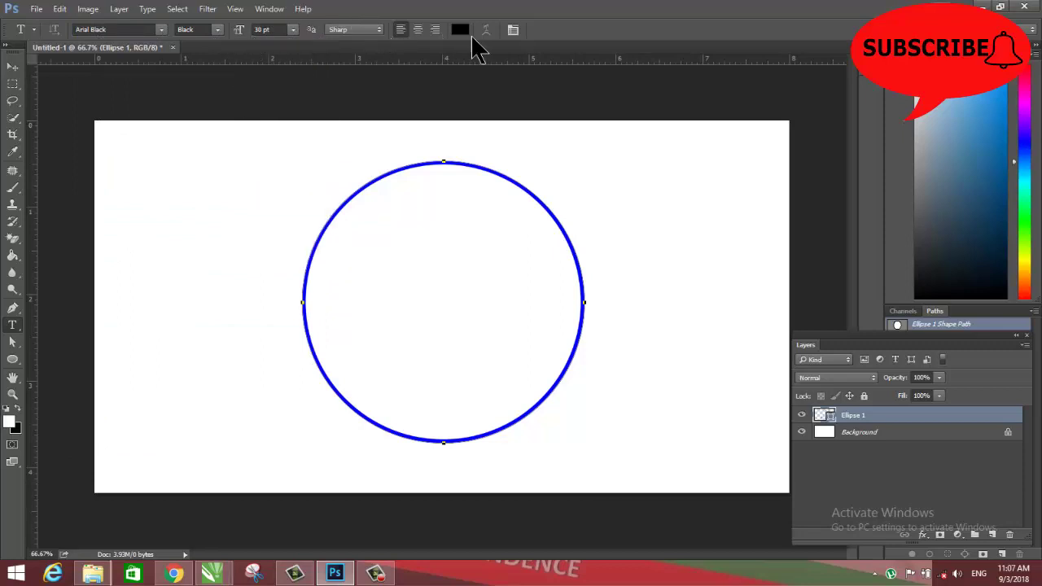
Step: Set the text colour to bright green in the Color Picker
click(460, 30)
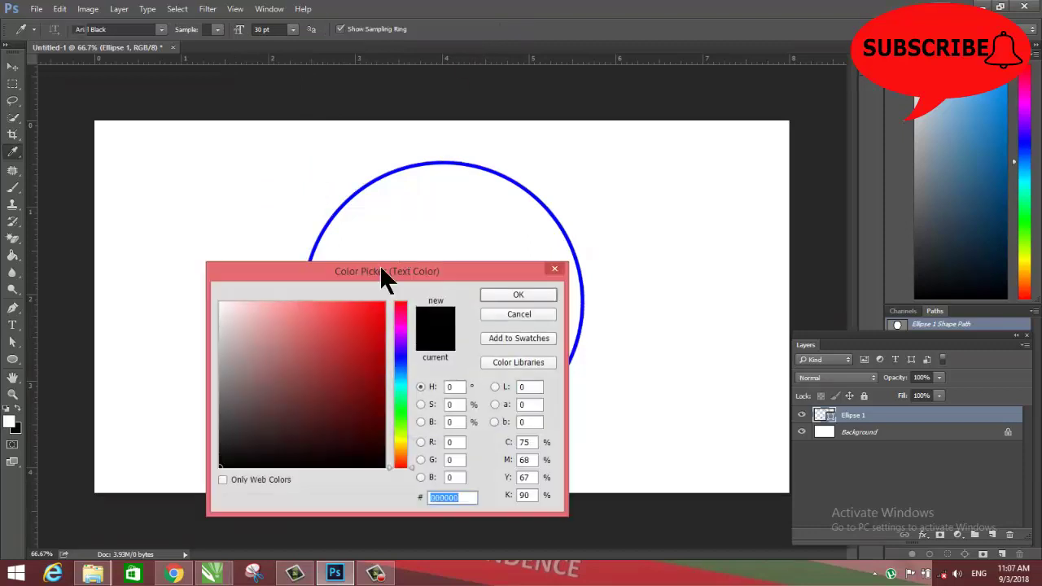
click(379, 310)
drag(380, 308, 381, 303)
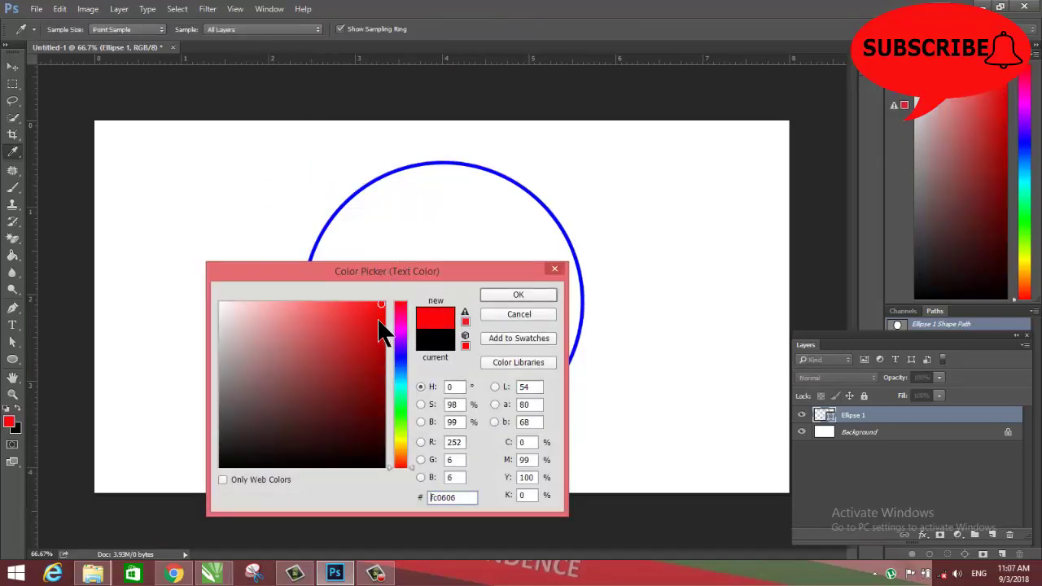
drag(395, 371, 401, 428)
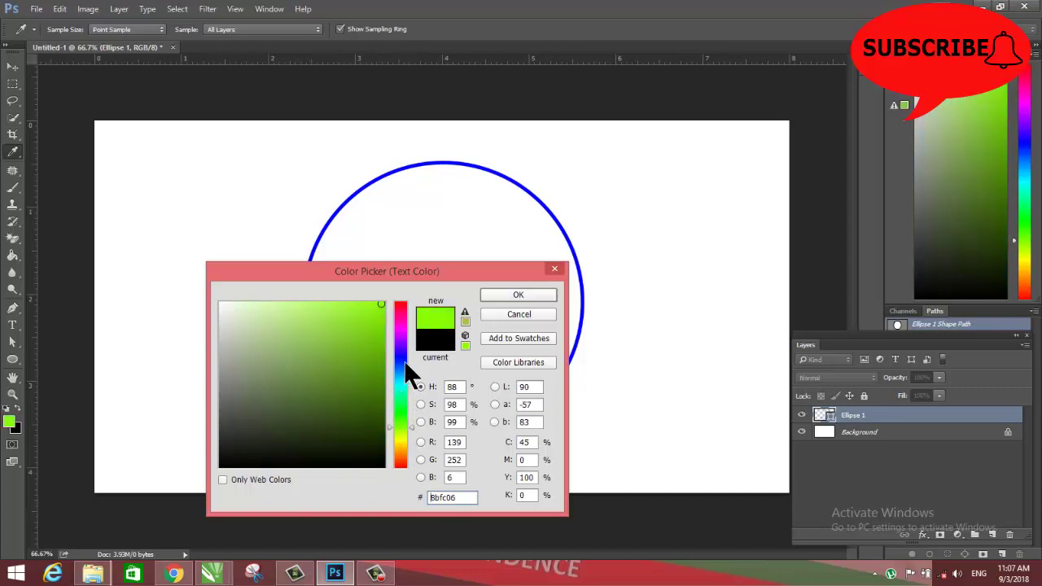
click(402, 359)
drag(379, 306, 381, 308)
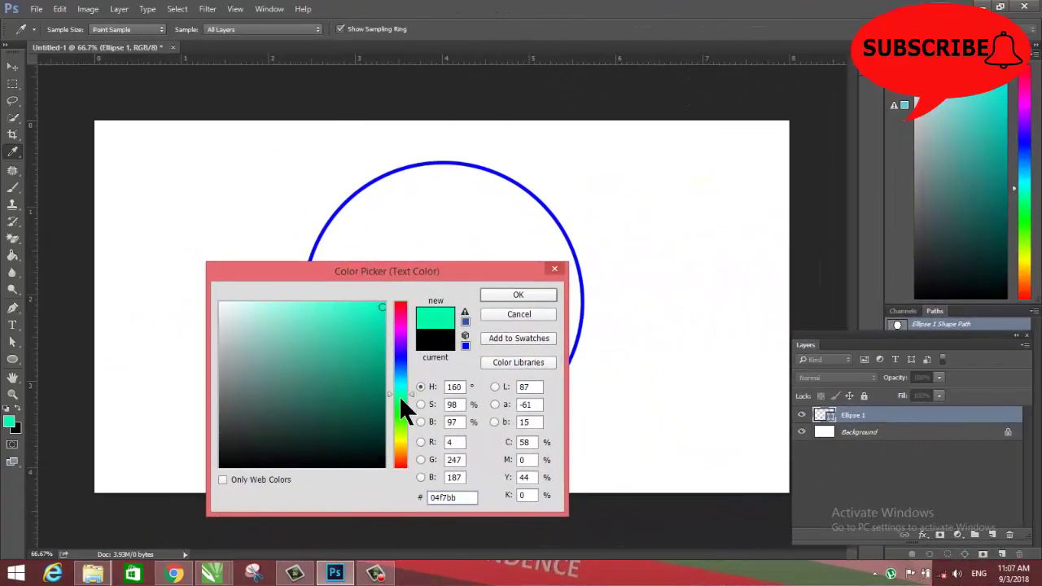
drag(399, 398, 398, 416)
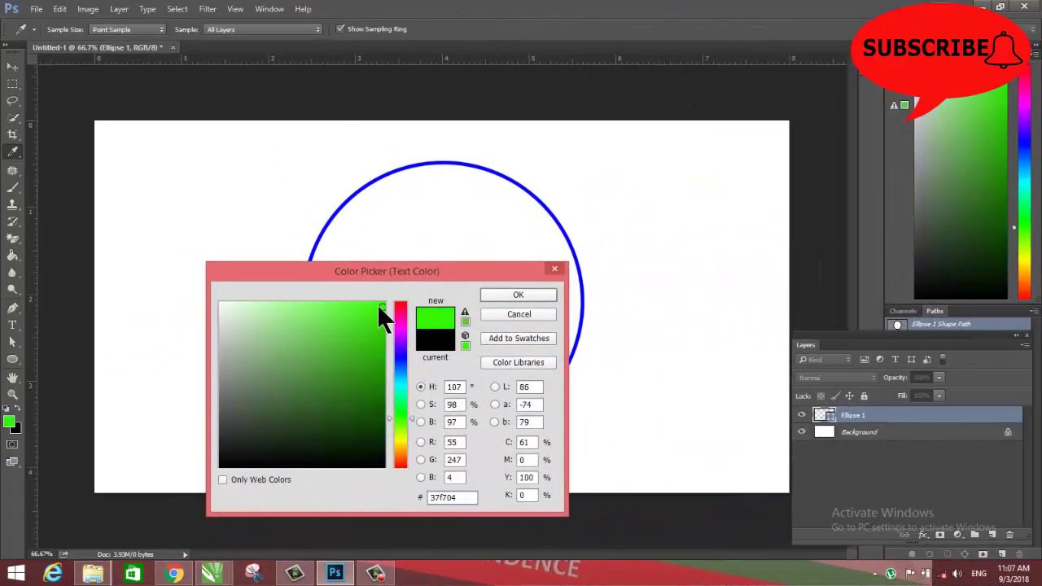
drag(379, 307, 390, 342)
click(533, 296)
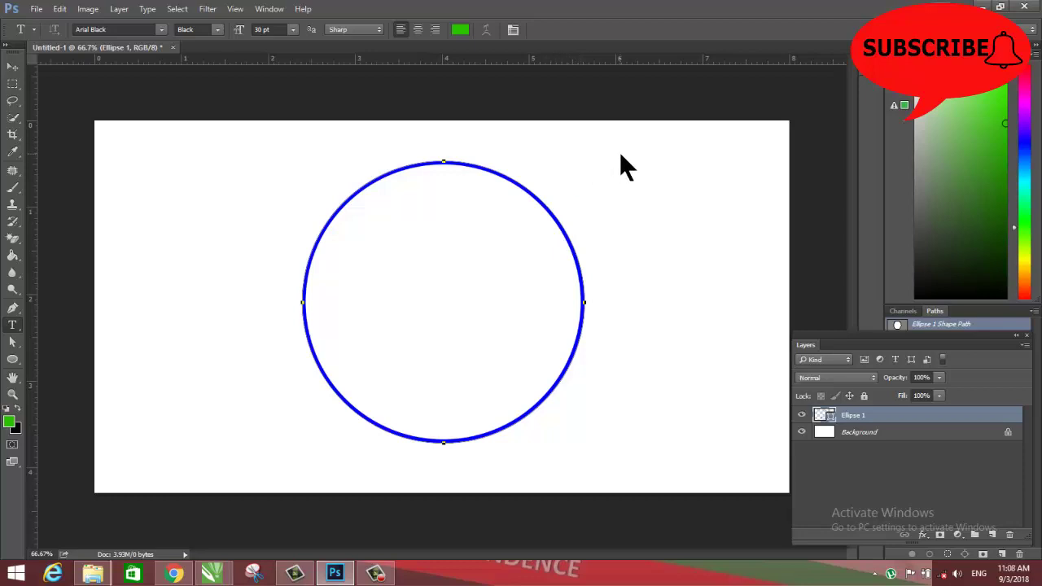
Step: Type 'HUMAN SKILL DEVELOPMENT INSTITUTE' along the circle path and commit it
click(502, 174)
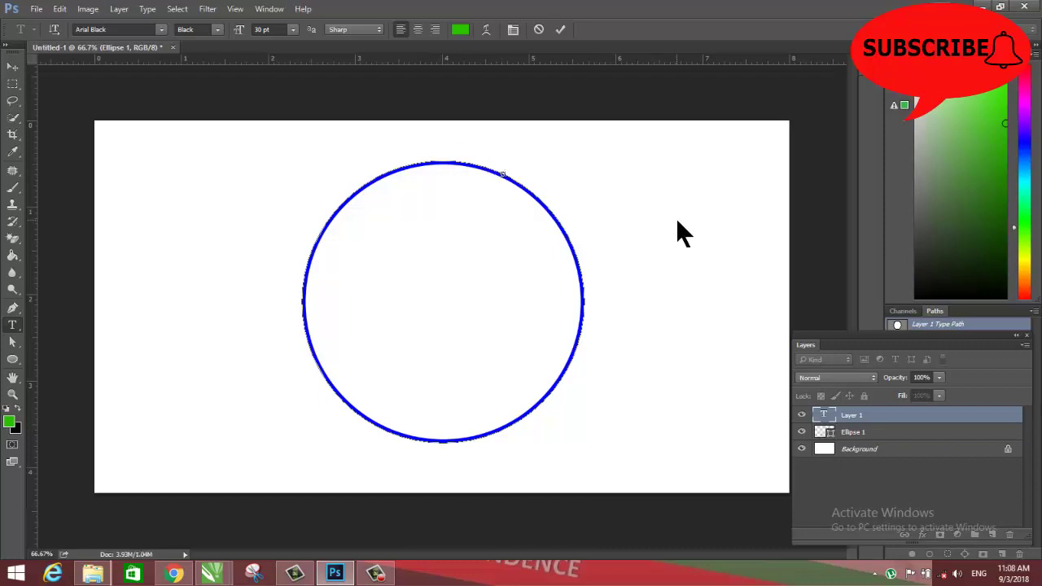
text(HUMAN SKILL DEVELOPMENT INSTITUTE)
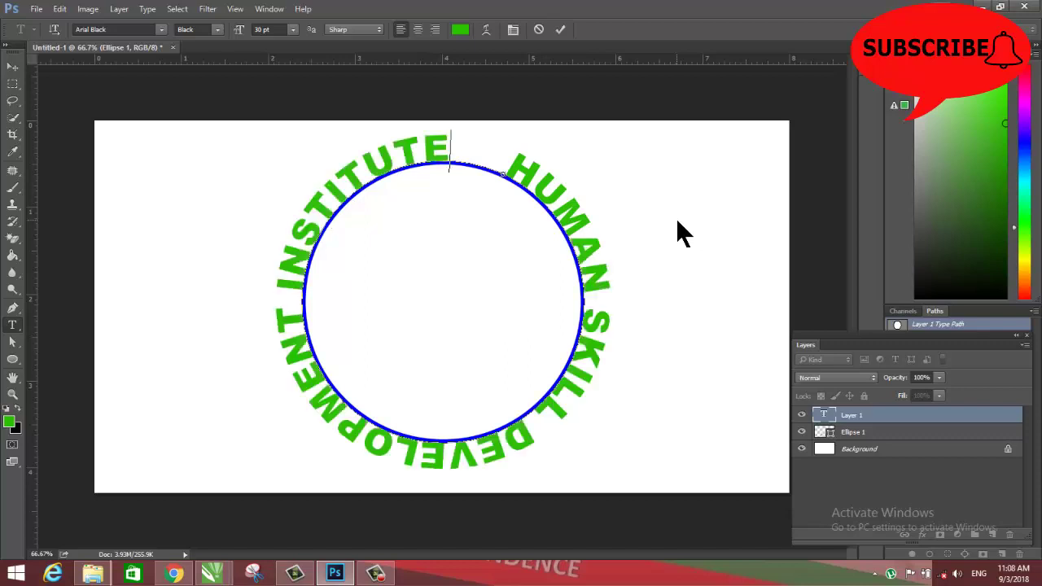
click(13, 65)
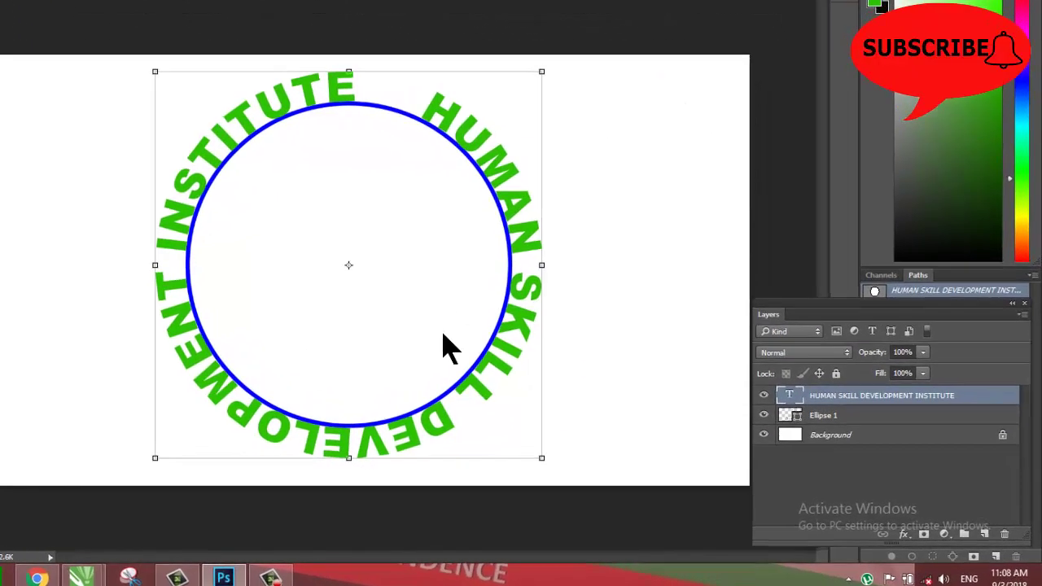
Step: Delete the Ellipse 1 circle layer and nudge the curved text slightly left
click(639, 147)
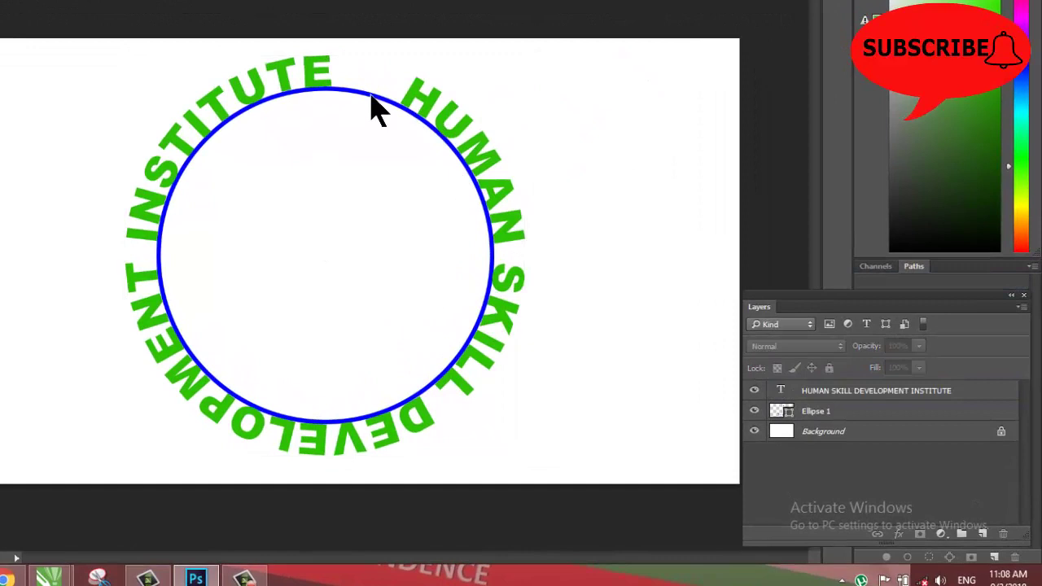
click(368, 99)
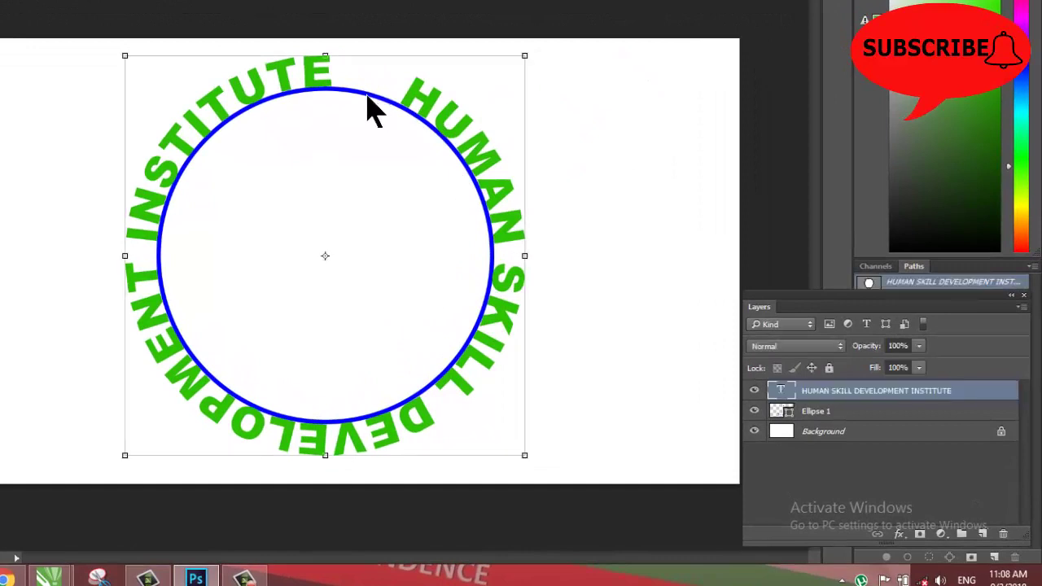
click(824, 415)
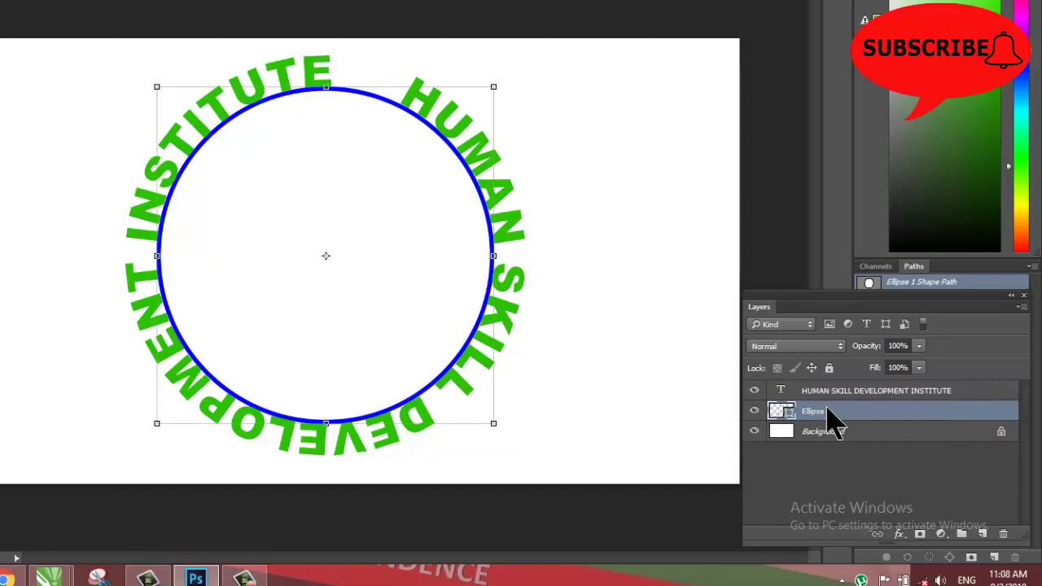
key(Delete)
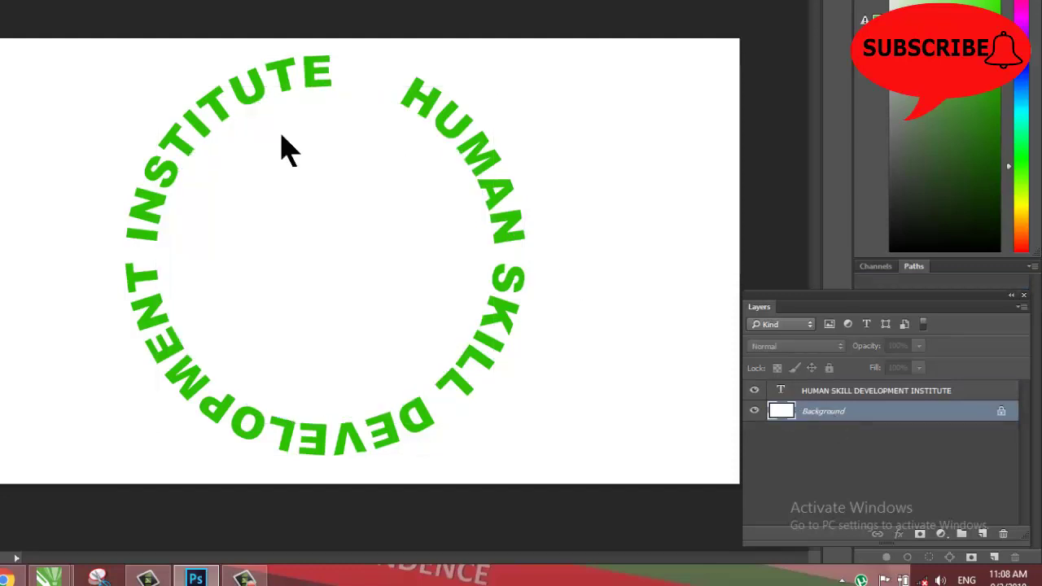
drag(240, 108, 242, 110)
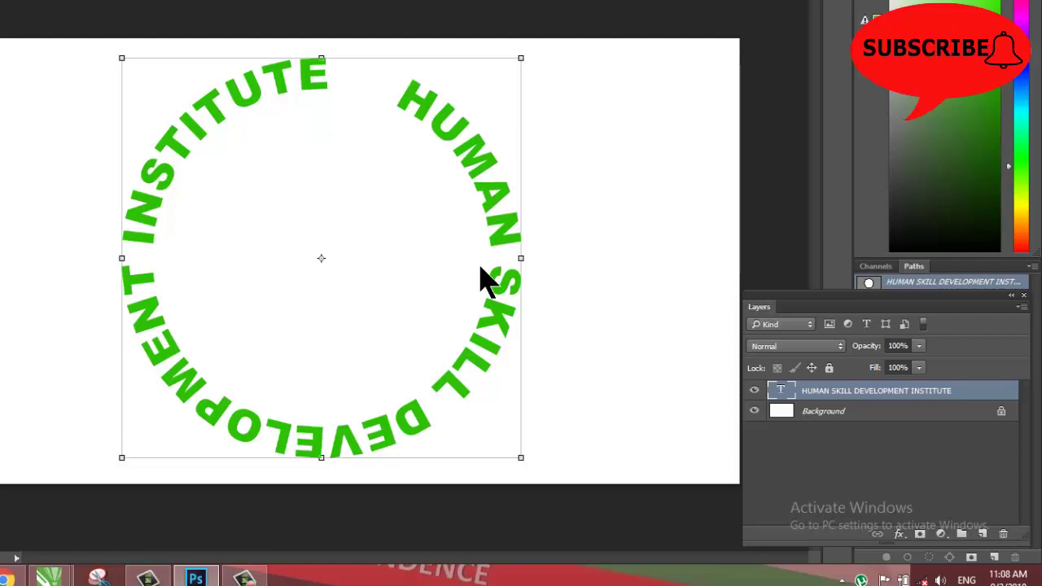
Step: Give the curved text a Normal-mode black drop shadow of size 10
right_click(928, 399)
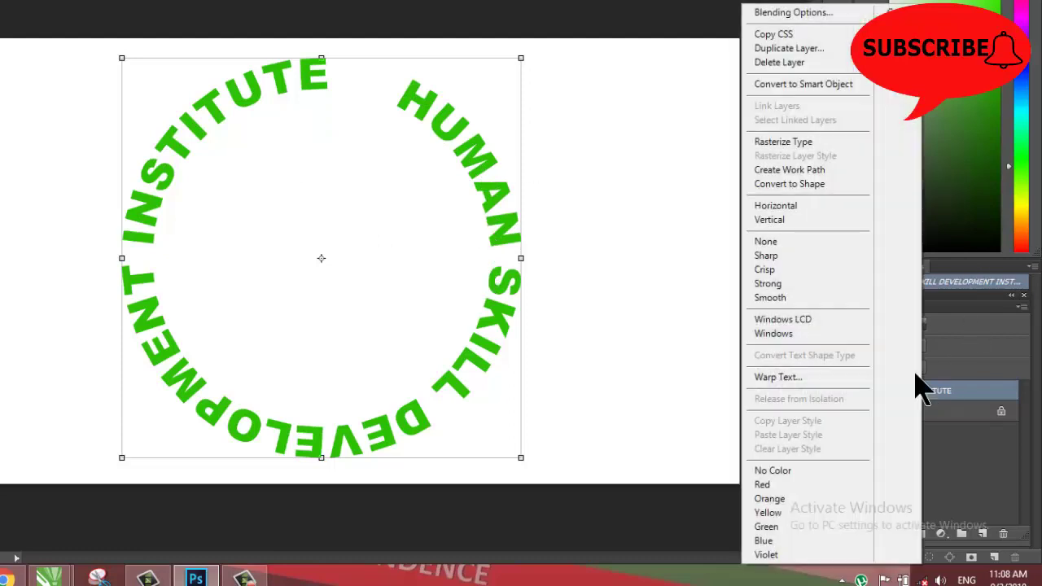
click(798, 13)
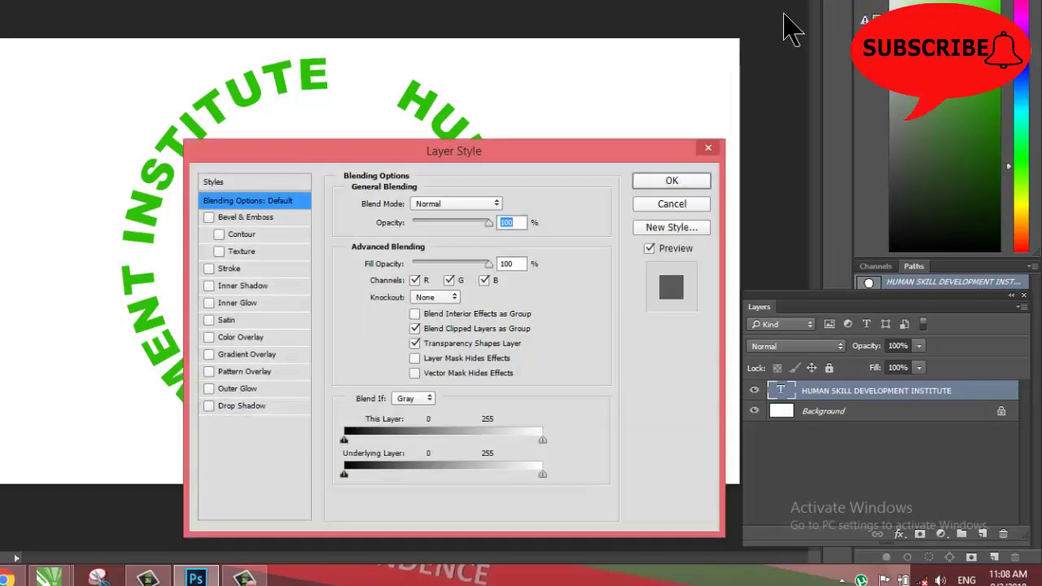
drag(431, 171, 769, 83)
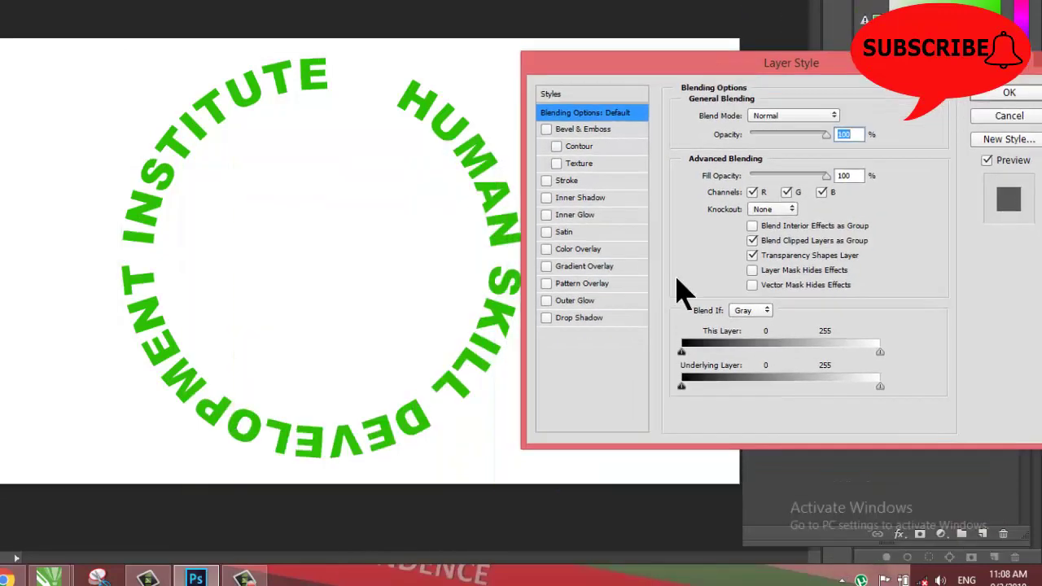
click(578, 317)
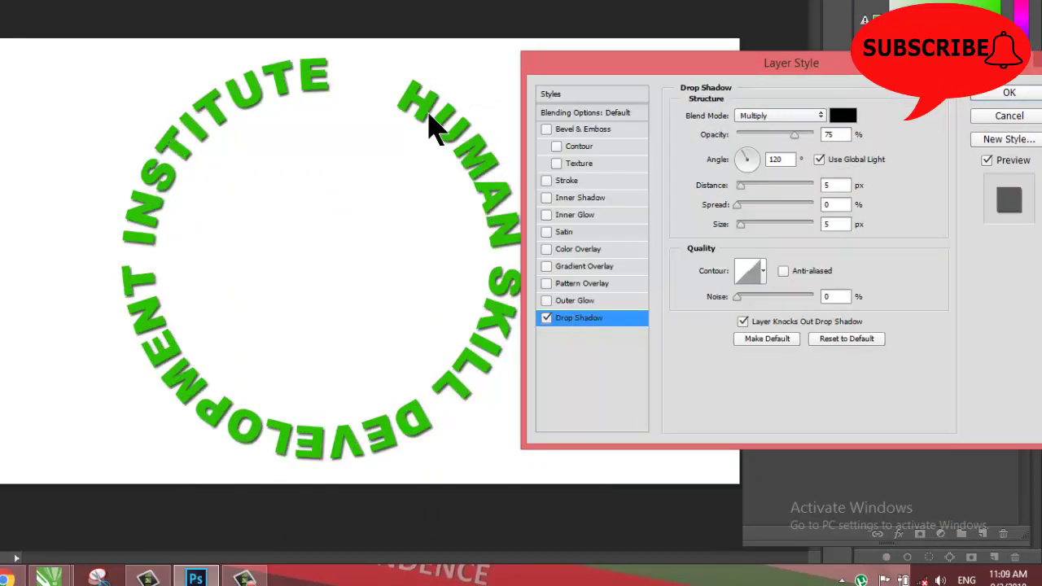
click(806, 115)
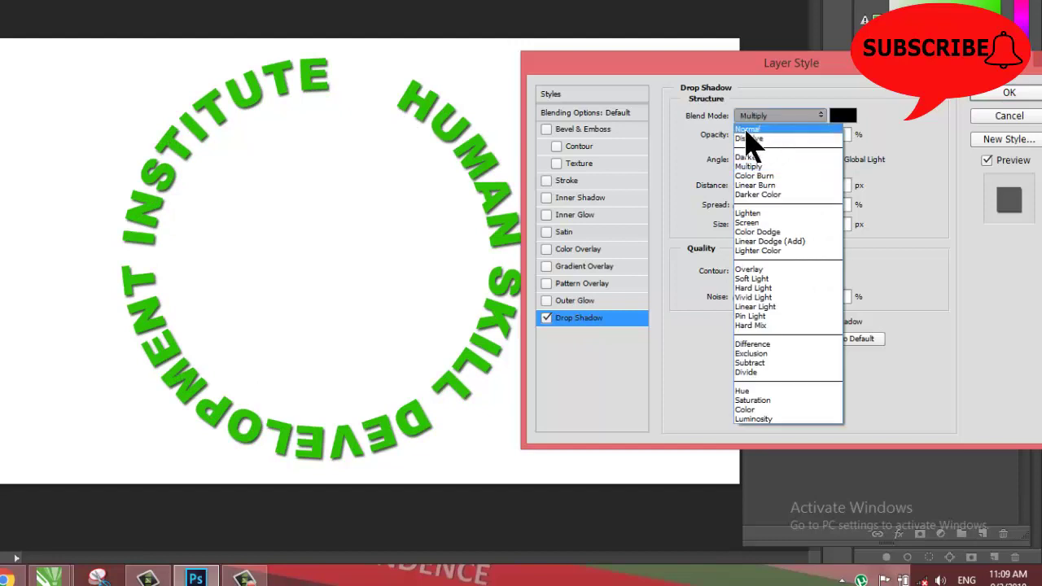
click(814, 130)
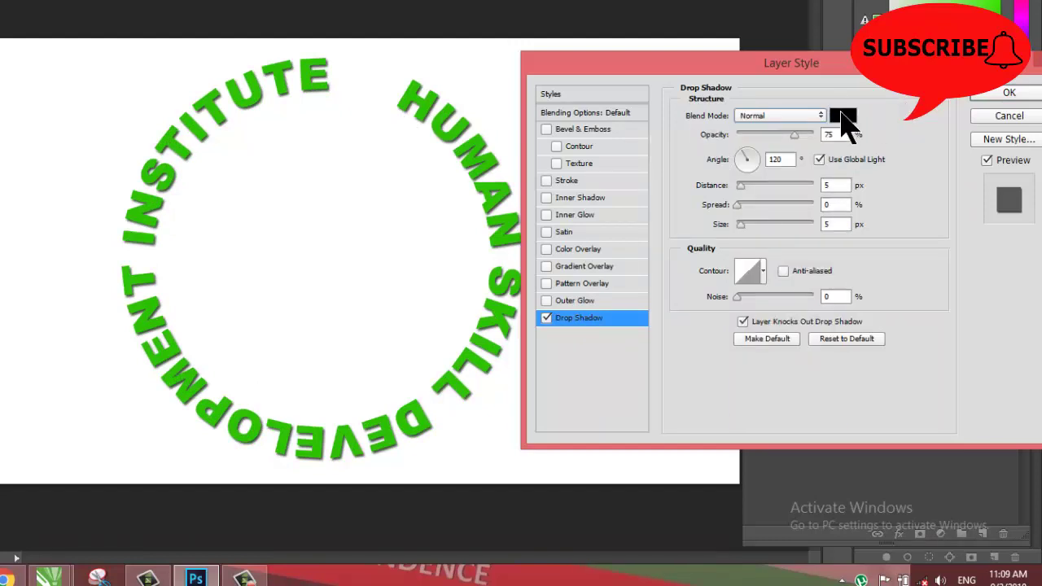
click(843, 116)
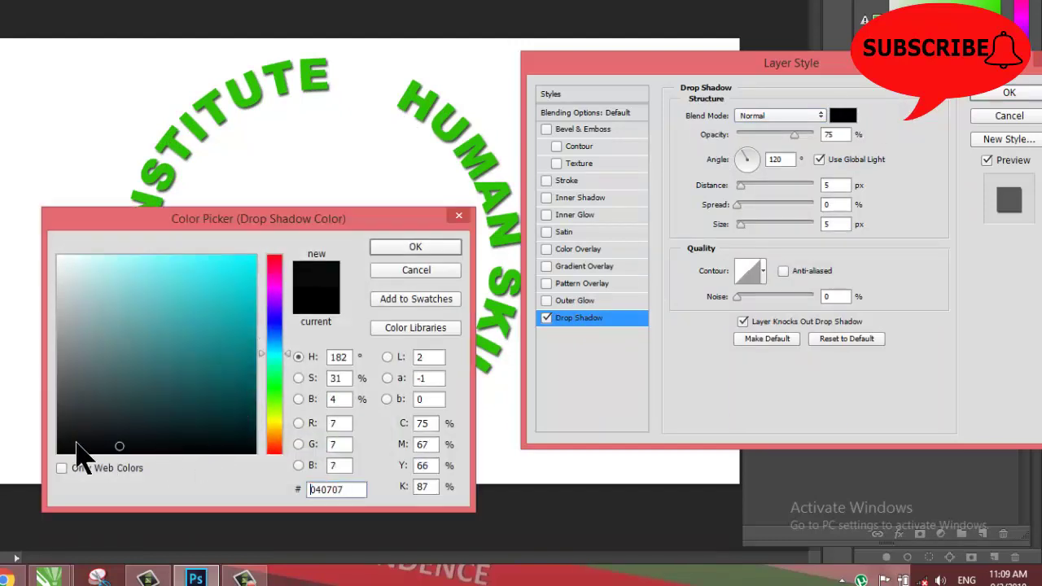
drag(202, 460, 57, 454)
click(461, 248)
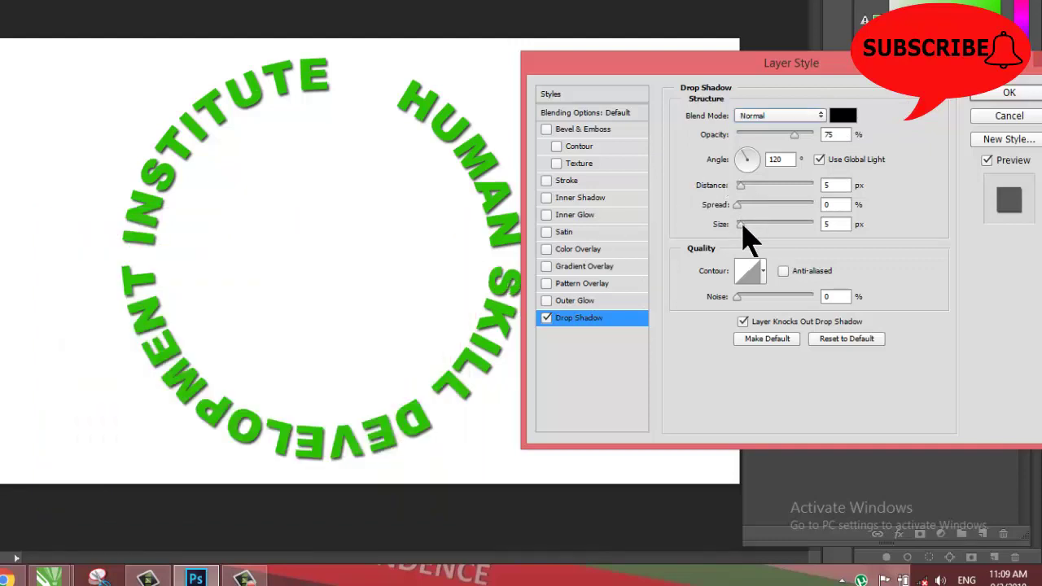
drag(740, 224, 748, 224)
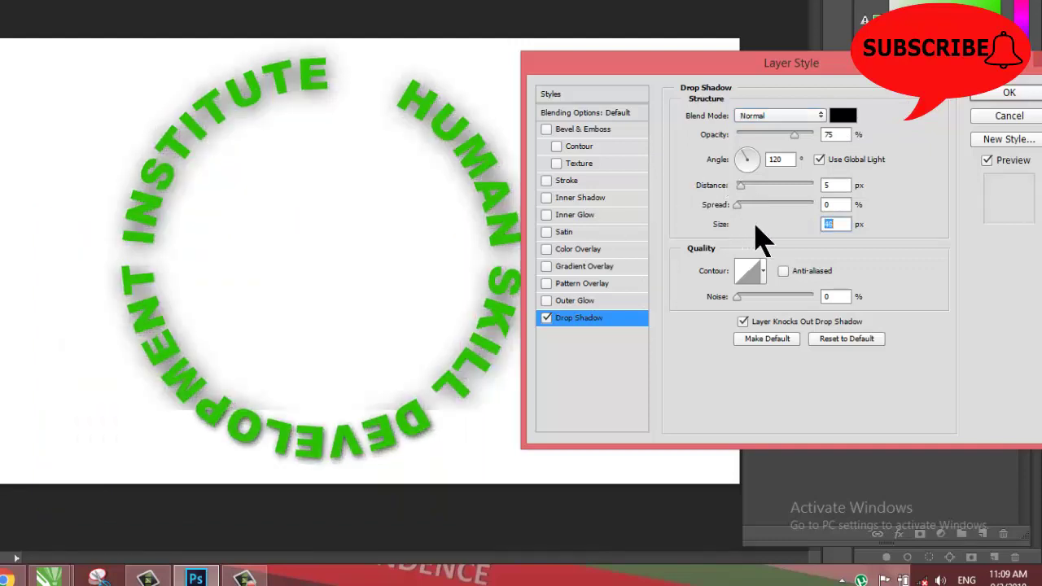
drag(751, 231, 742, 229)
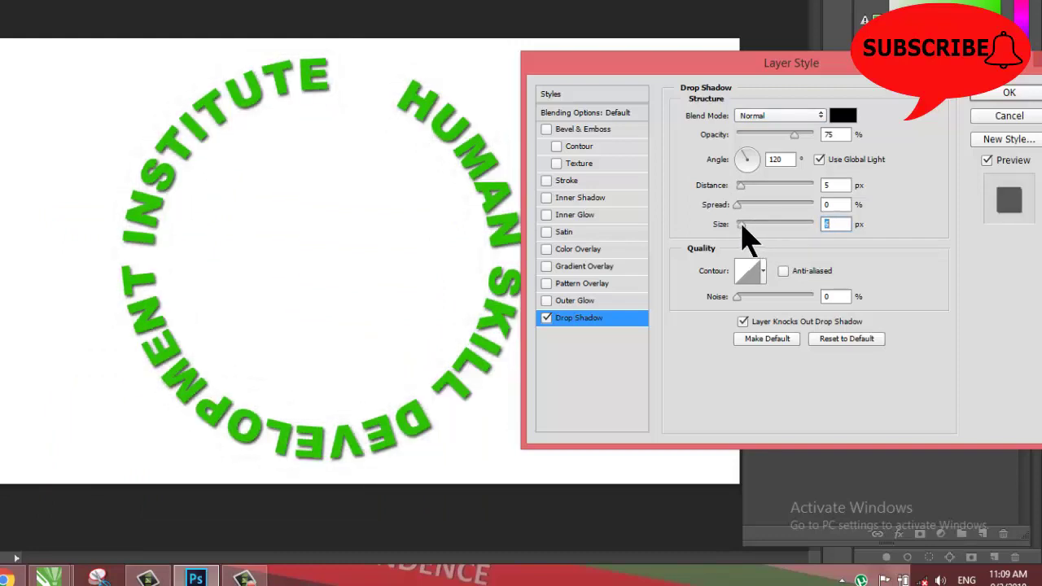
key(shift+Up)
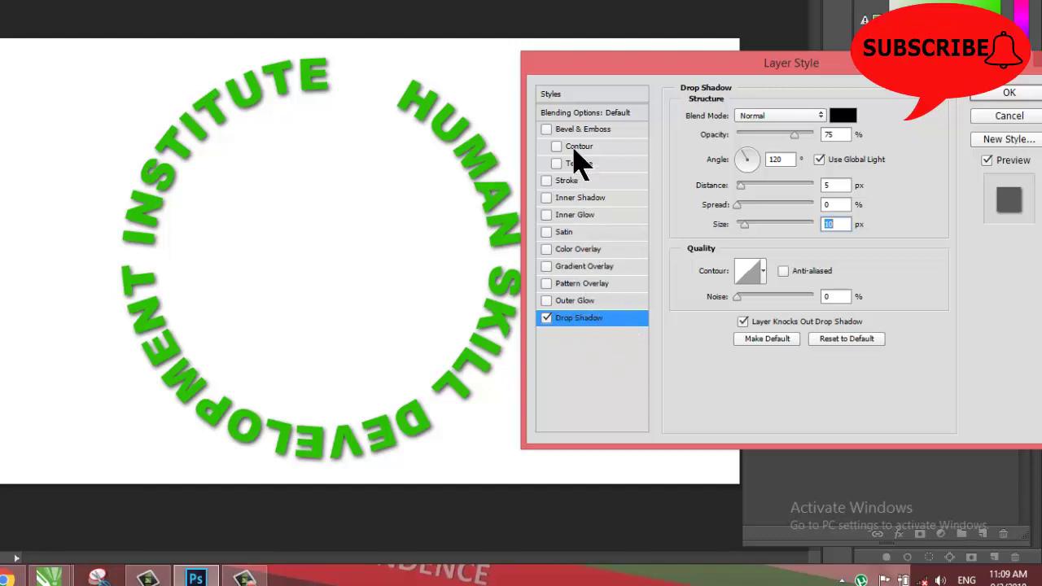
Step: Add Bevel & Emboss with a ring-shaped Gloss Contour
click(549, 129)
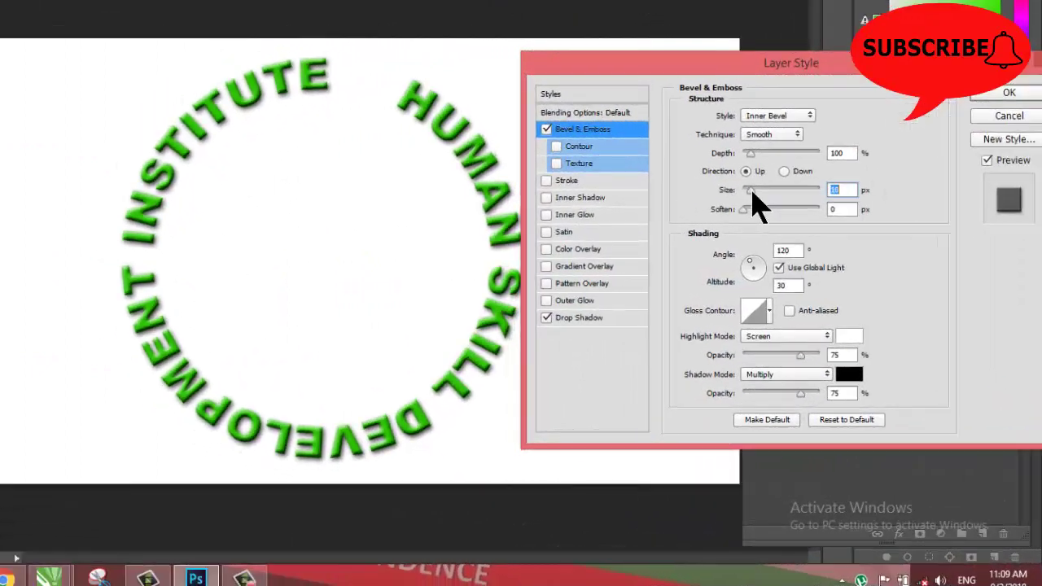
drag(752, 192, 749, 208)
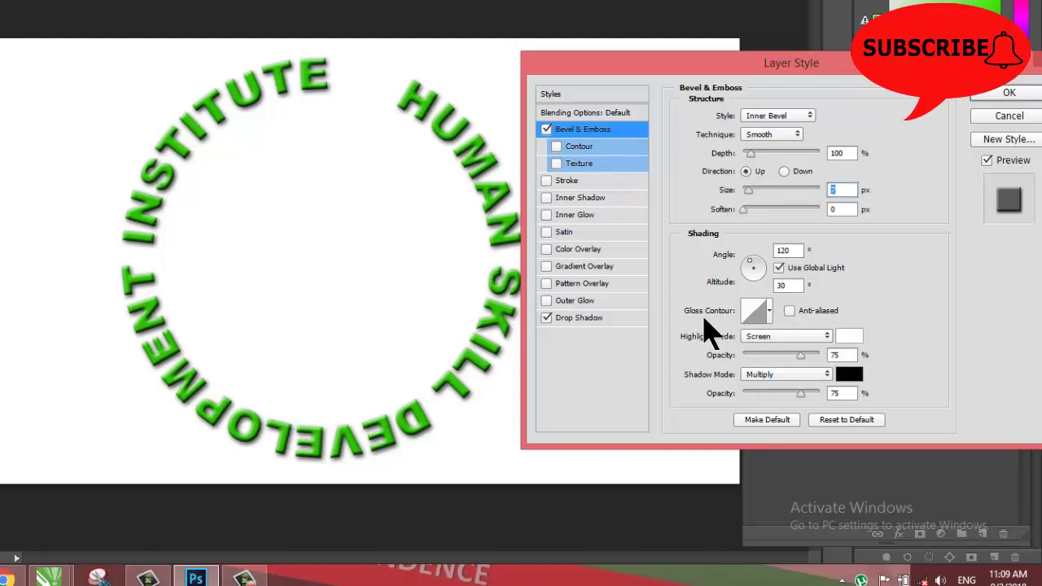
click(770, 311)
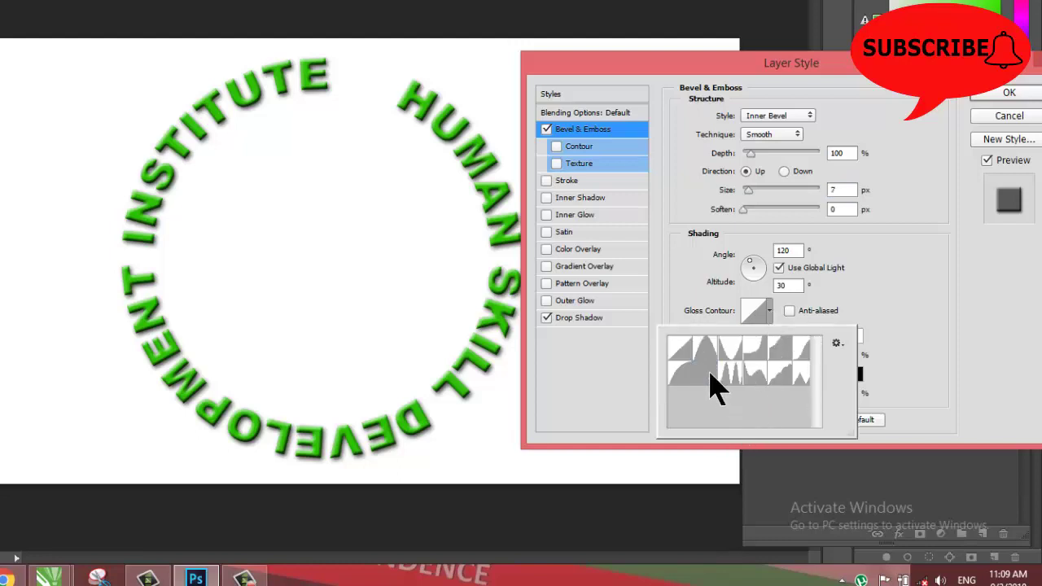
click(705, 374)
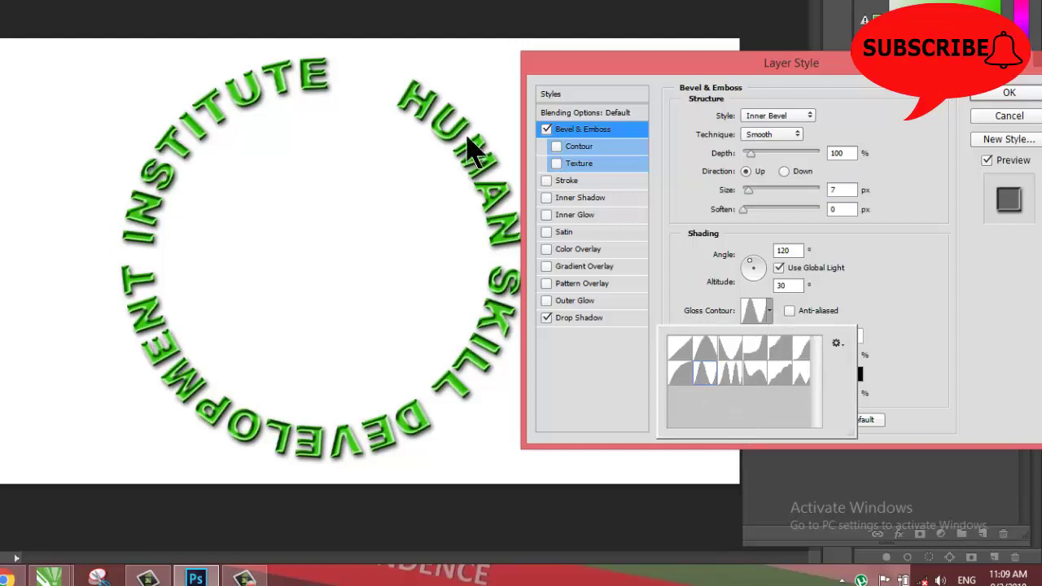
mouse_move(734, 68)
mouse_down()
mouse_move(750, 88)
mouse_move(632, 67)
mouse_up()
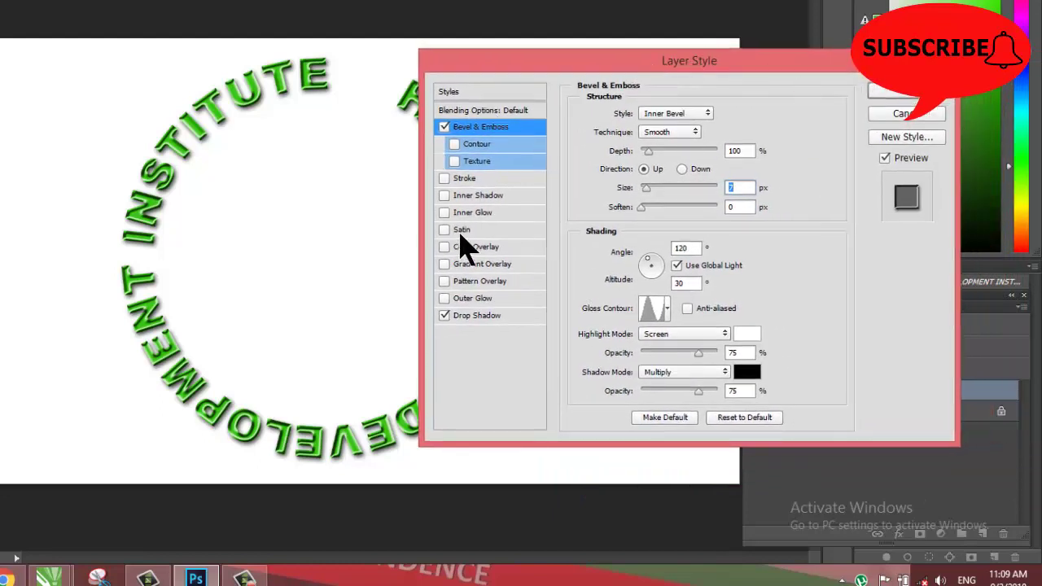
Step: Add a 3 px red (f60909) stroke and apply all layer styles
click(454, 180)
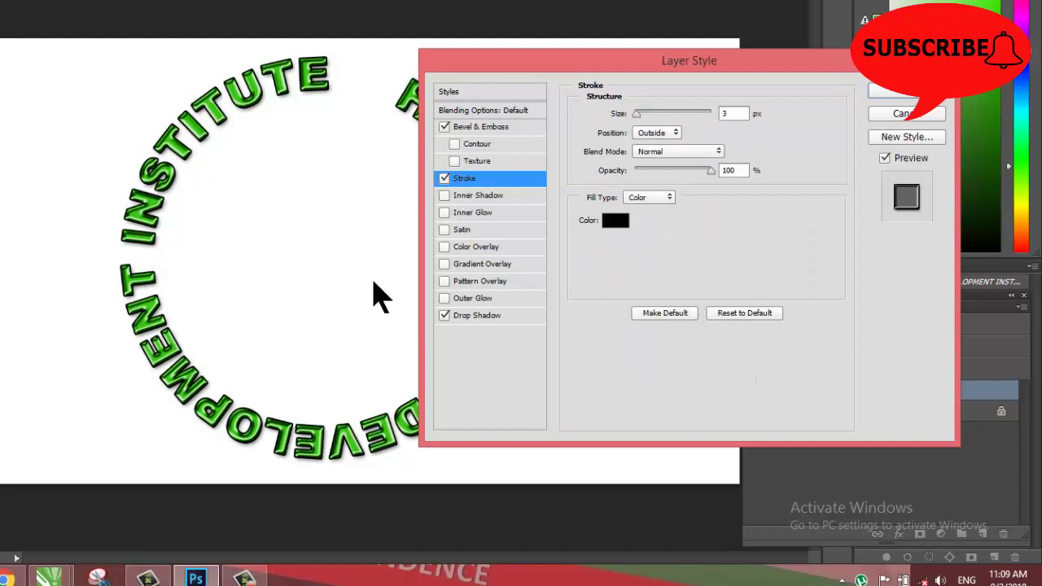
click(616, 221)
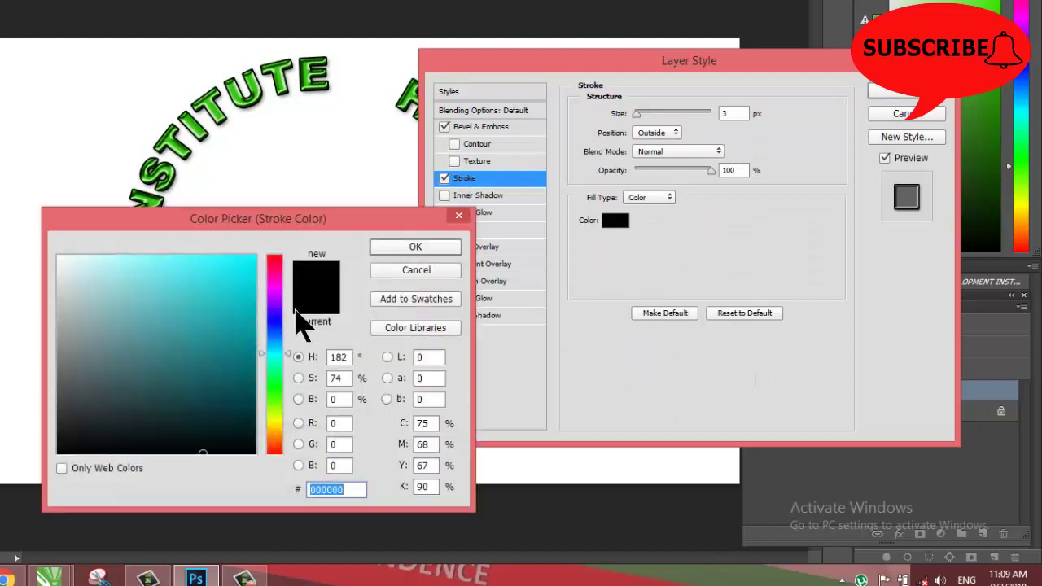
drag(279, 262, 271, 271)
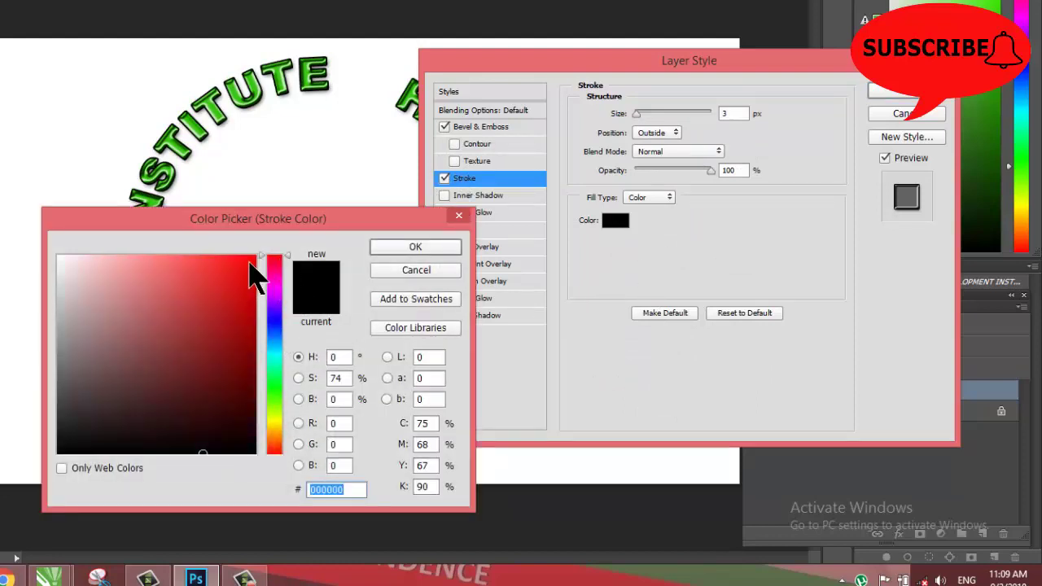
click(249, 262)
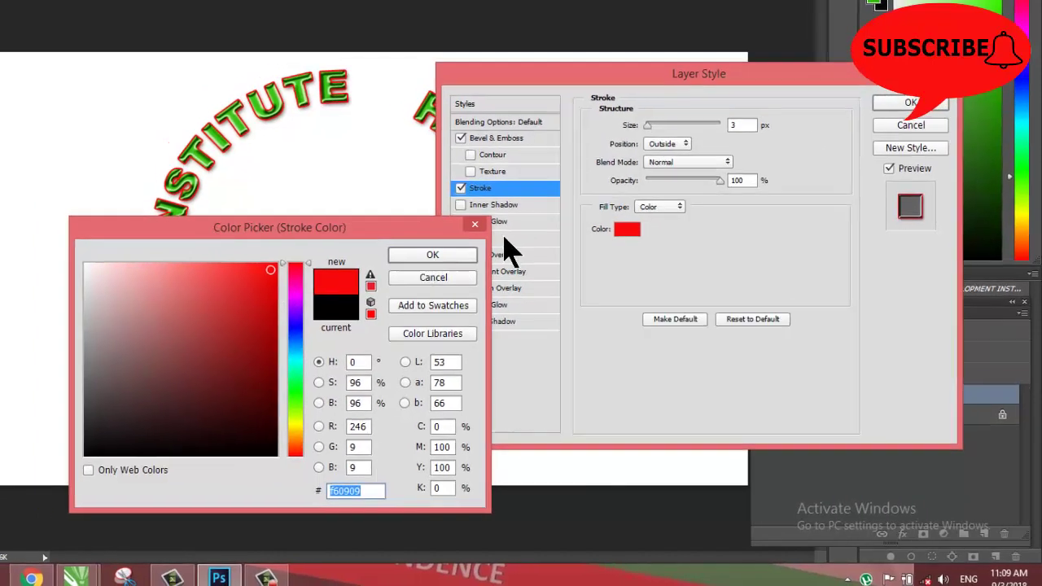
key(Return)
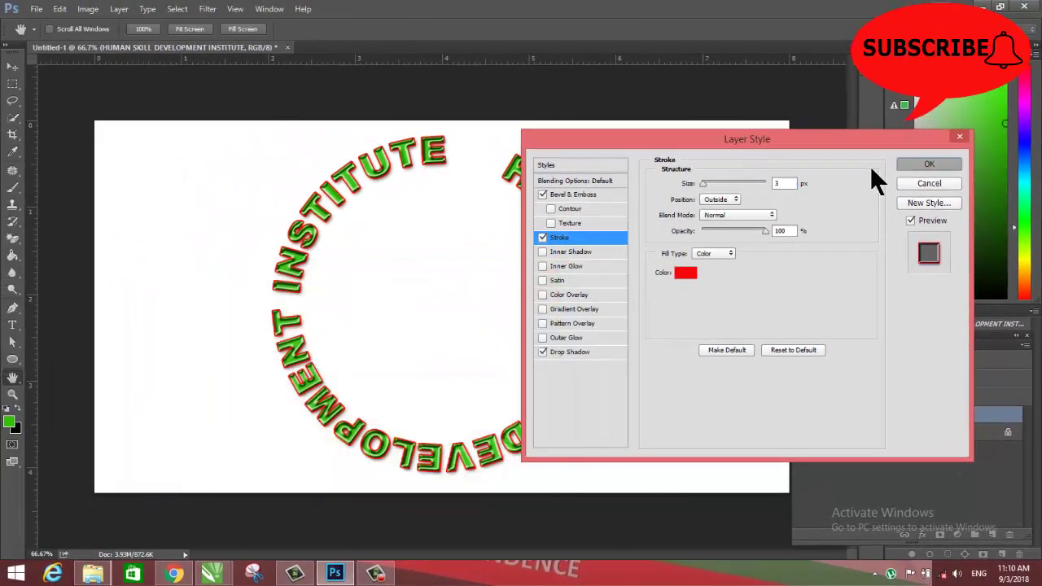
click(929, 163)
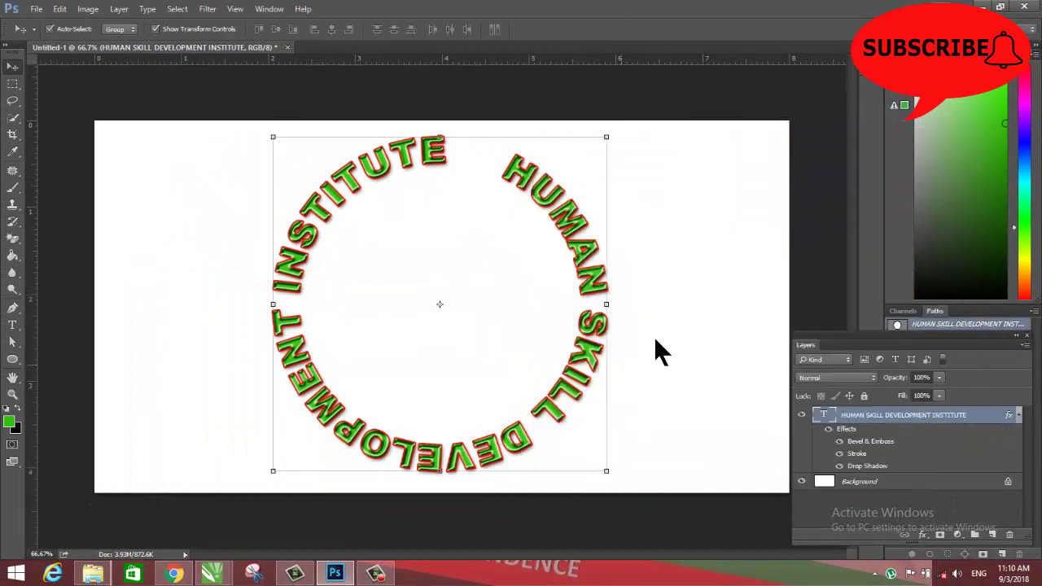
Step: Fill the Background layer with Black using Edit > Fill
click(701, 286)
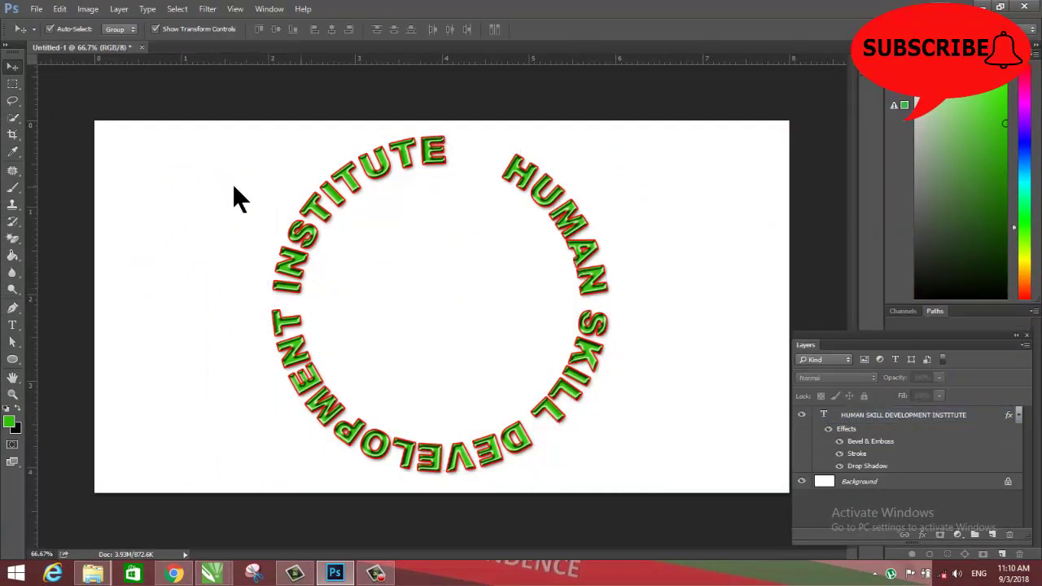
click(60, 9)
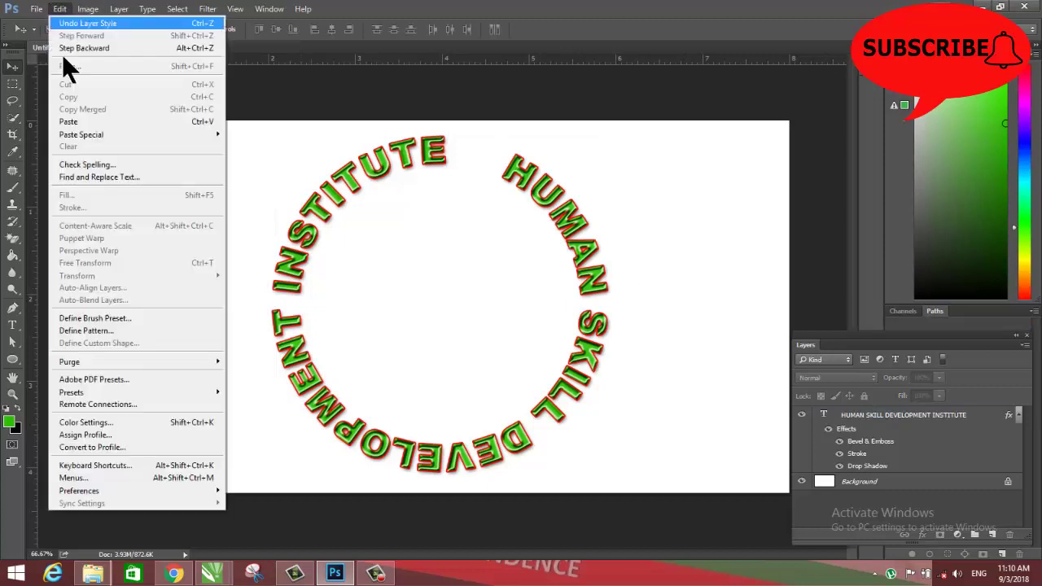
click(303, 152)
click(865, 485)
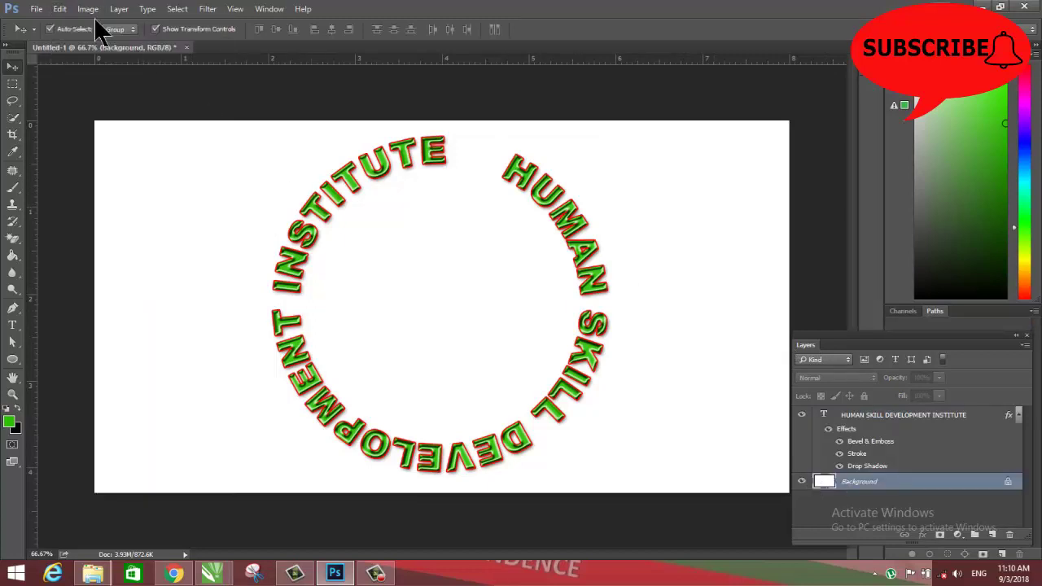
click(60, 9)
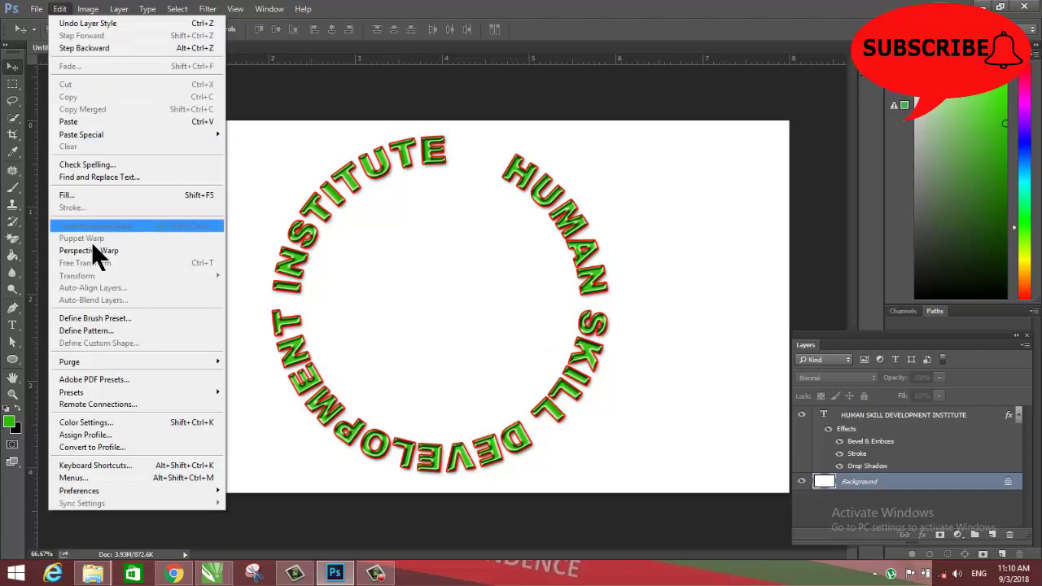
click(108, 196)
click(529, 166)
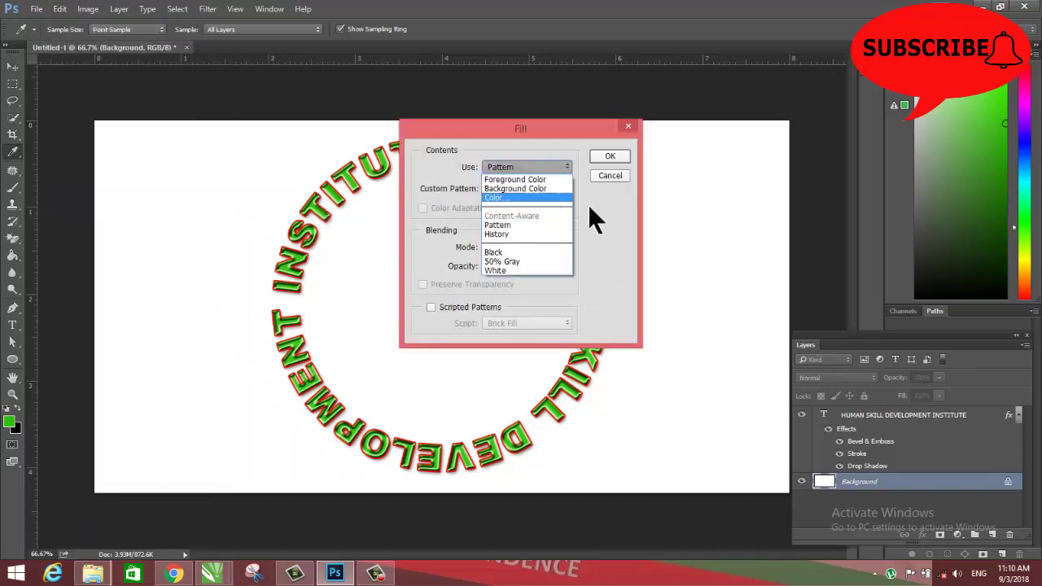
click(521, 252)
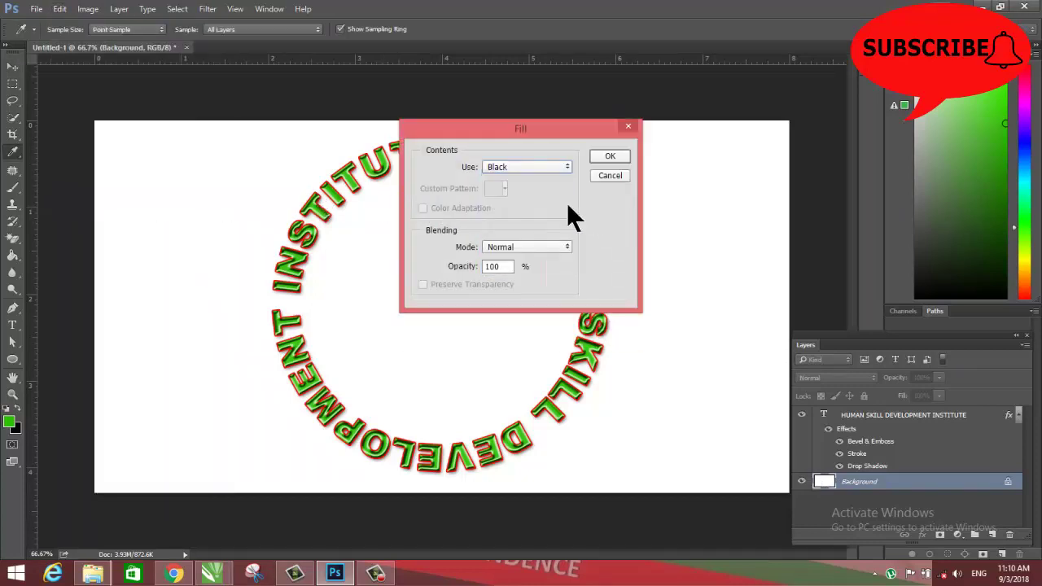
click(609, 156)
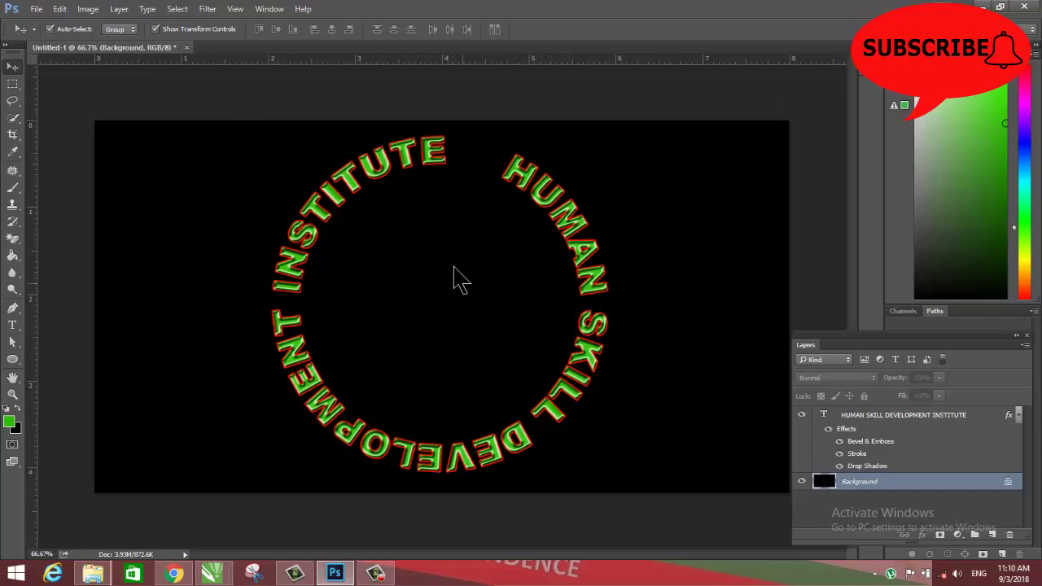
Step: Rotate the circular text layer about -5.86° and enlarge it slightly, applying the transform
click(411, 159)
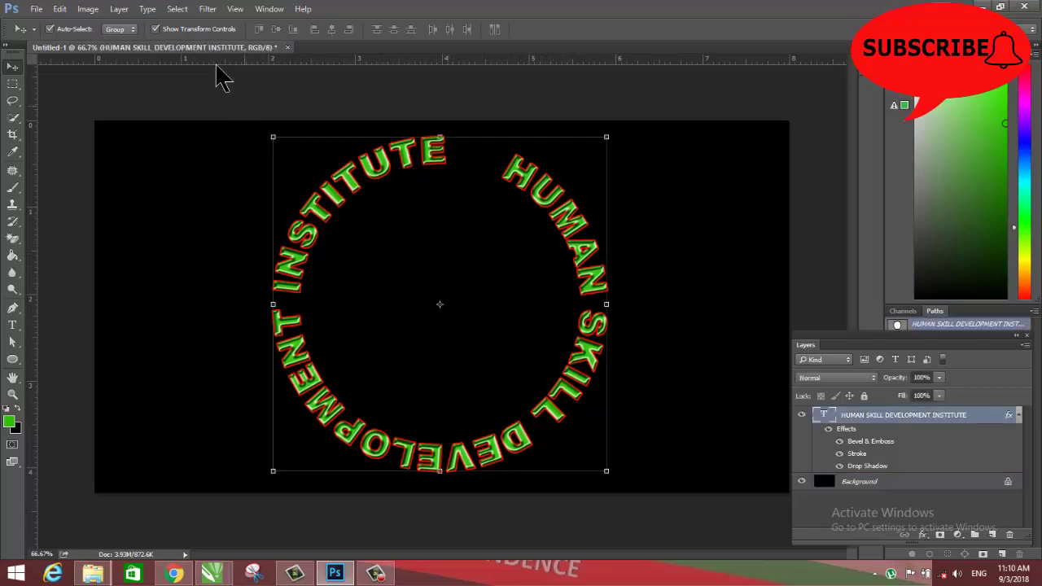
key(ctrl+t)
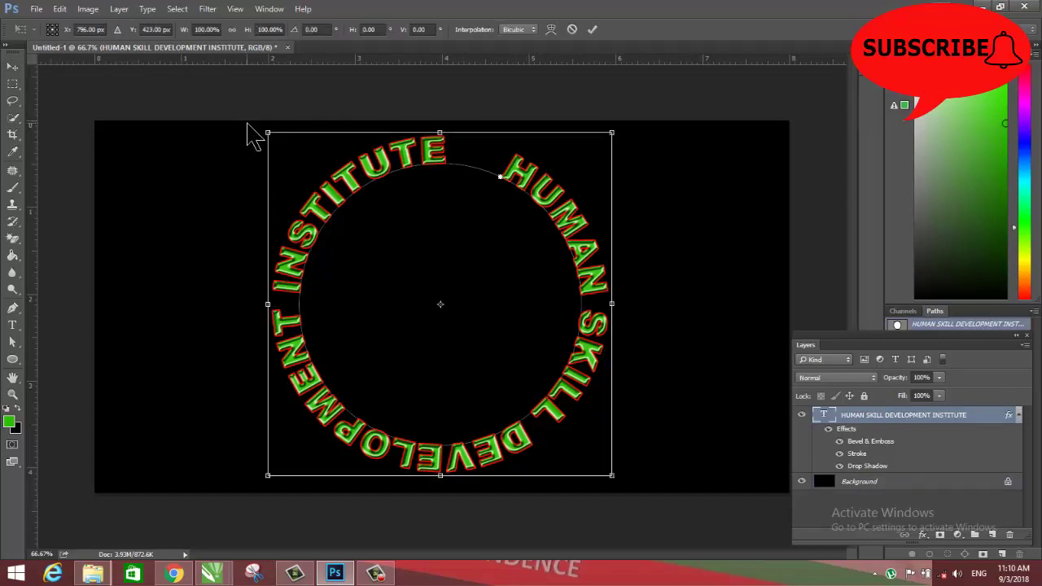
mouse_move(344, 112)
mouse_down()
mouse_move(530, 151)
mouse_move(629, 287)
mouse_move(649, 349)
mouse_move(641, 494)
mouse_move(641, 477)
mouse_up()
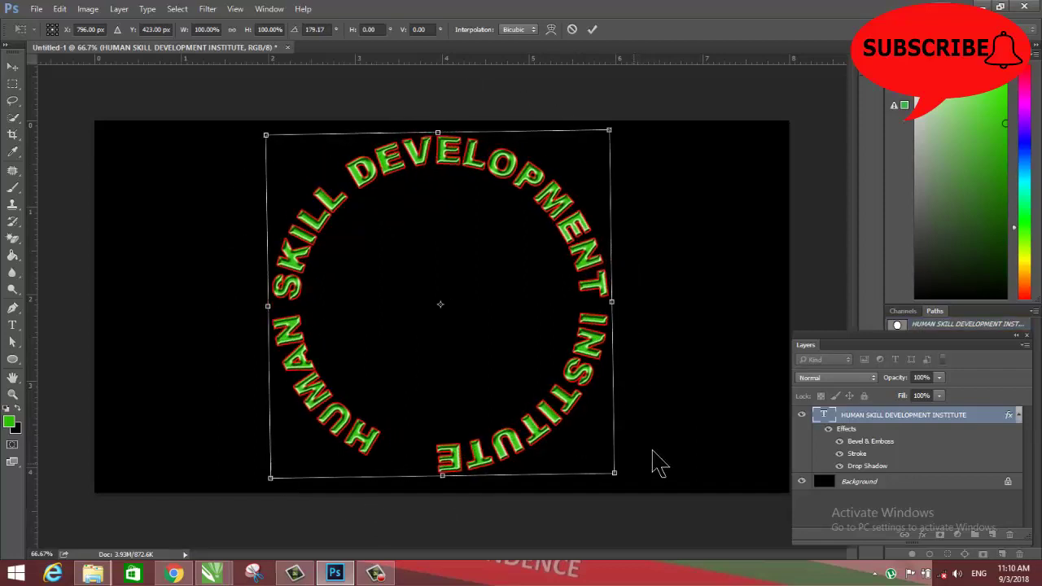
click(592, 29)
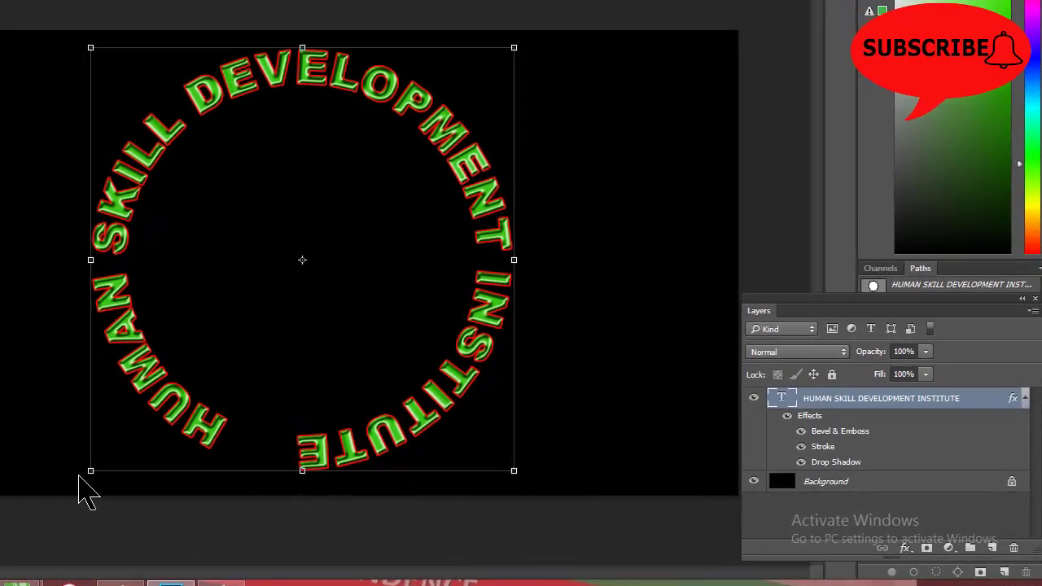
drag(85, 477, 85, 477)
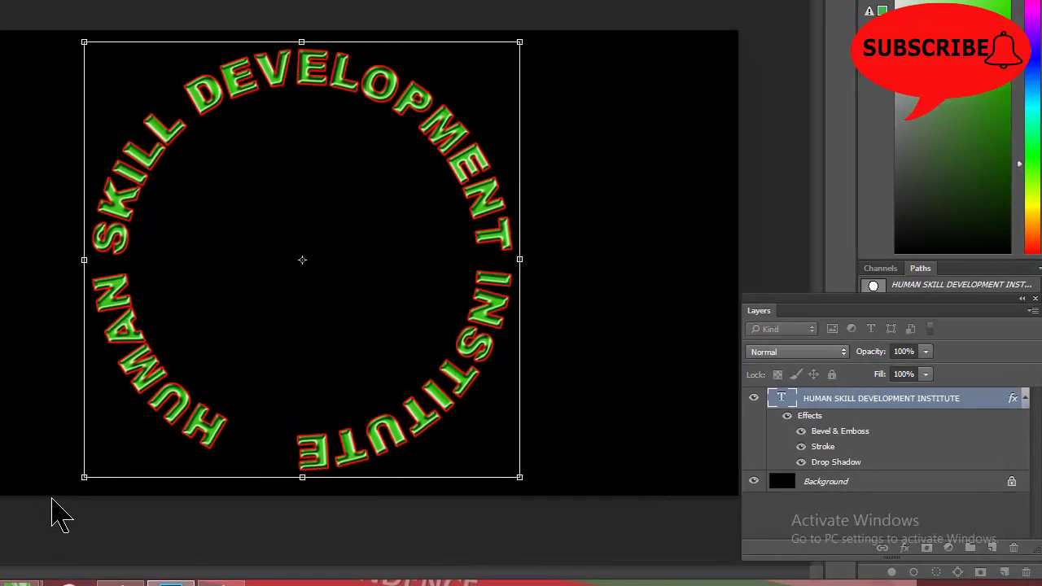
drag(64, 513, 84, 526)
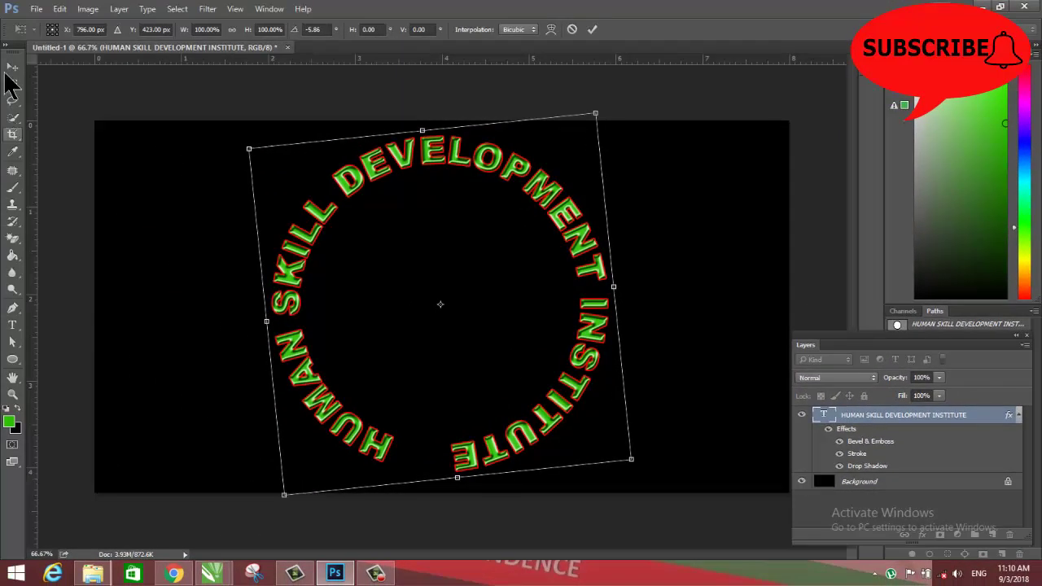
click(12, 67)
click(476, 218)
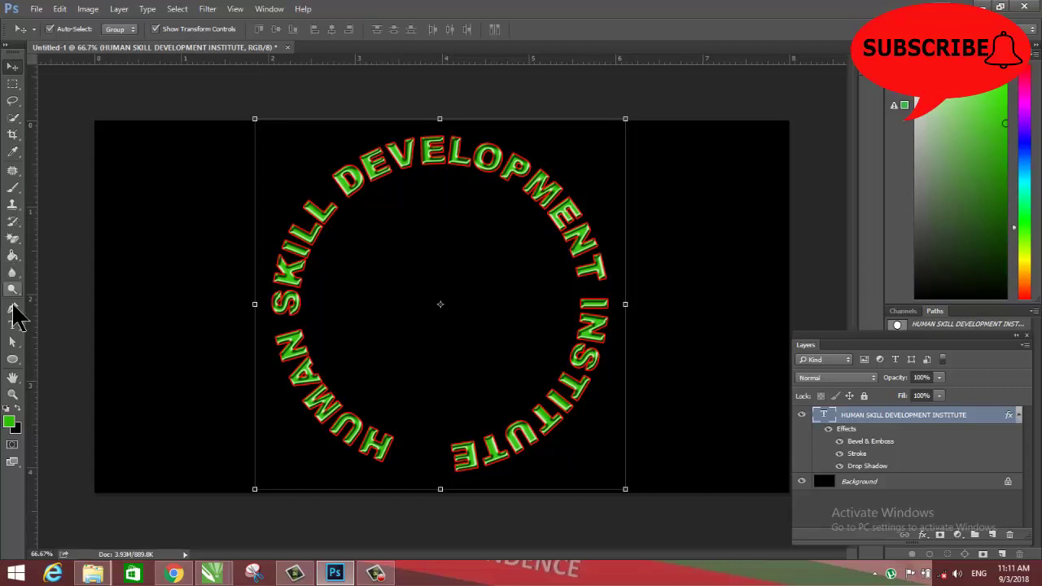
Step: Switch to the Custom Shape Tool
click(12, 359)
click(11, 359)
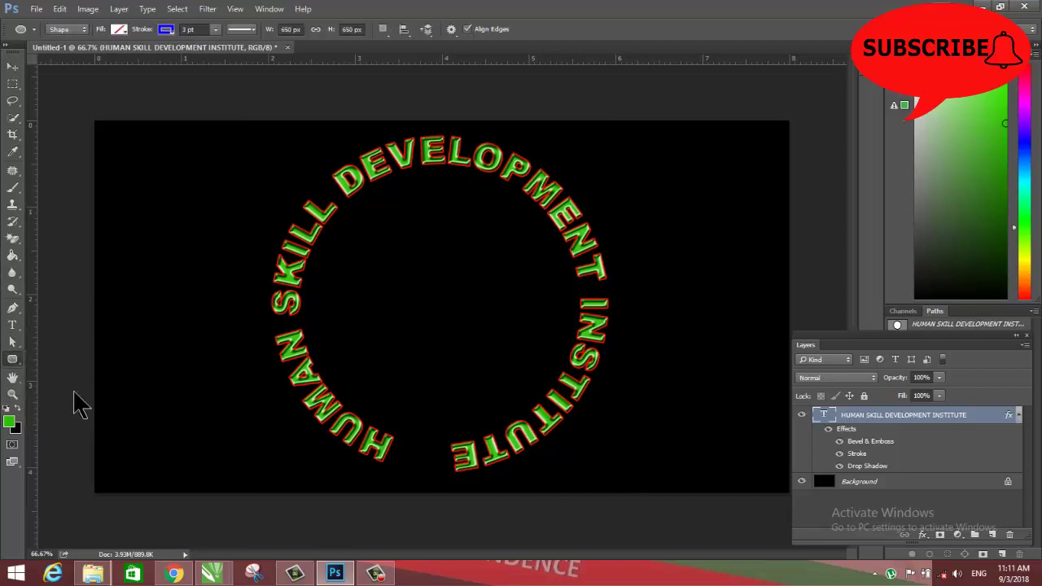
key(shift+u)
key(shift+u)
key(shift+u)
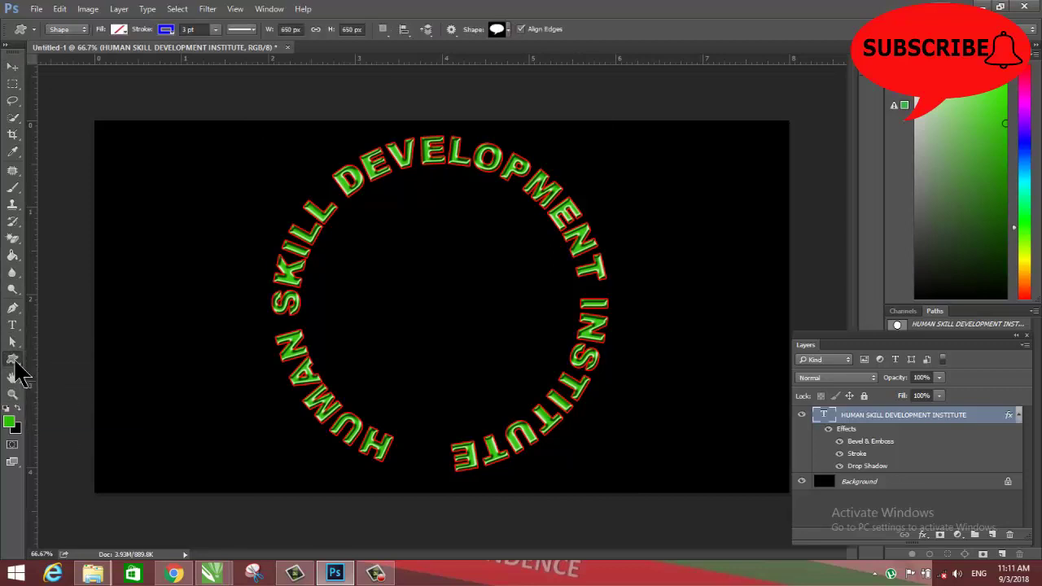
key(shift+u)
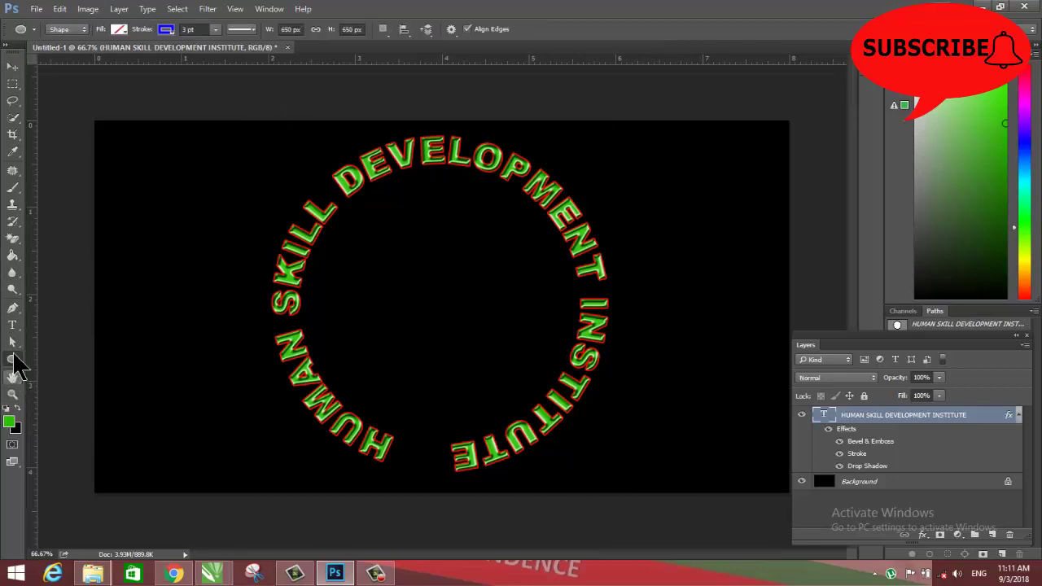
right_click(11, 359)
click(53, 419)
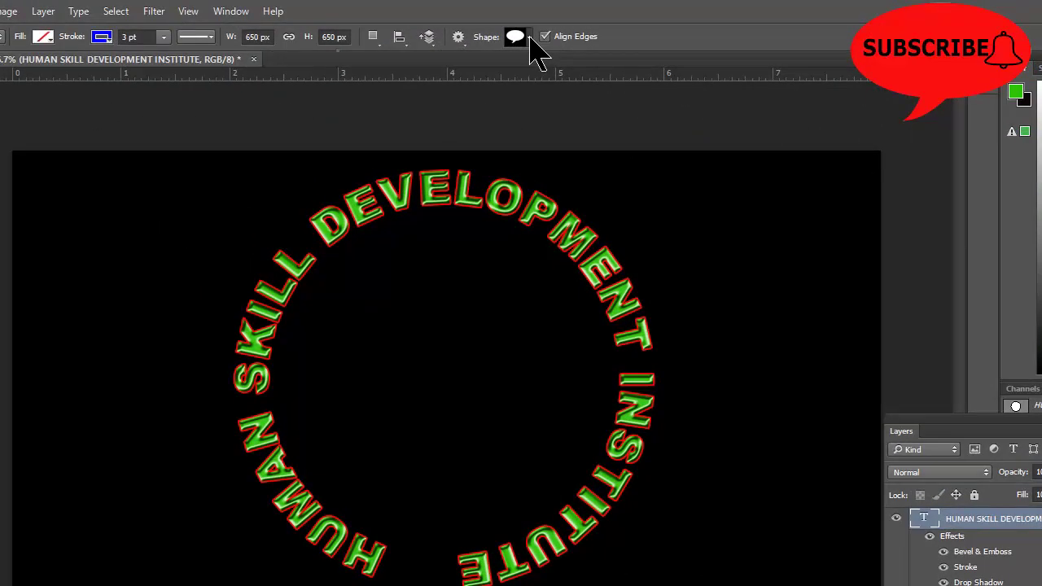
Step: Pick the house from the custom shape library and draw it about 1.055 × 1.300 in
click(529, 39)
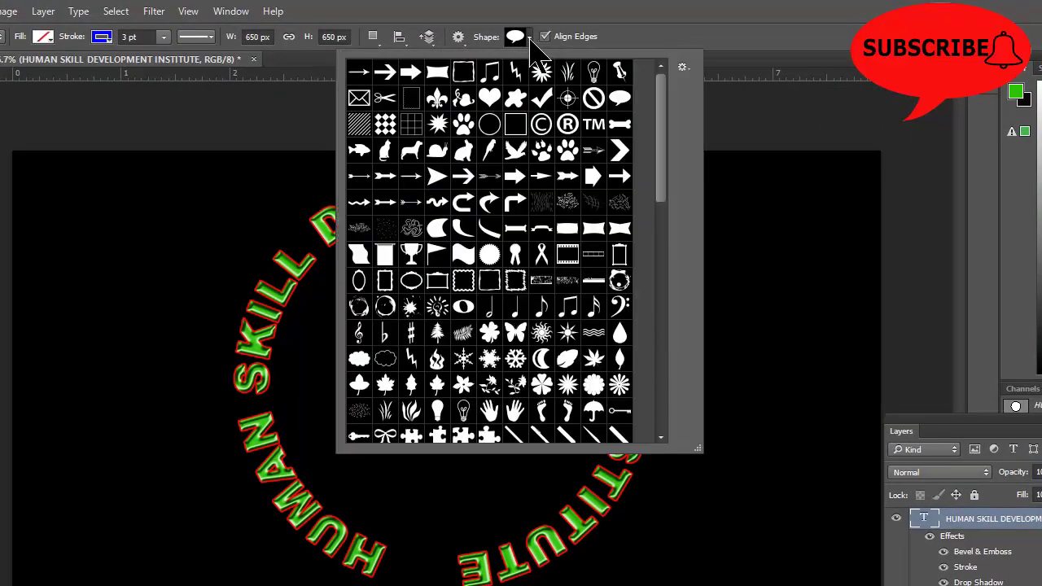
drag(664, 122, 663, 143)
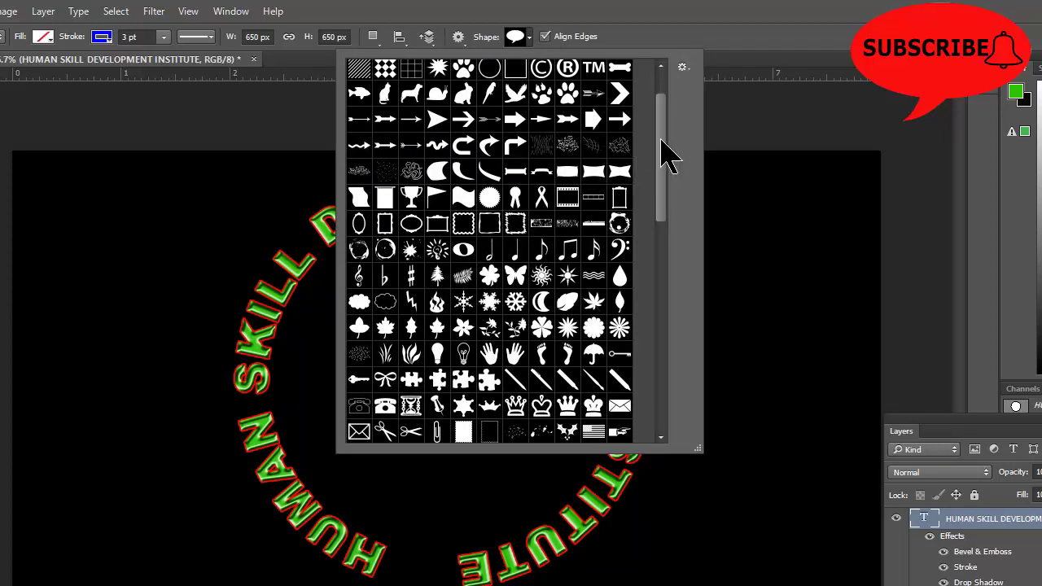
drag(662, 142, 662, 354)
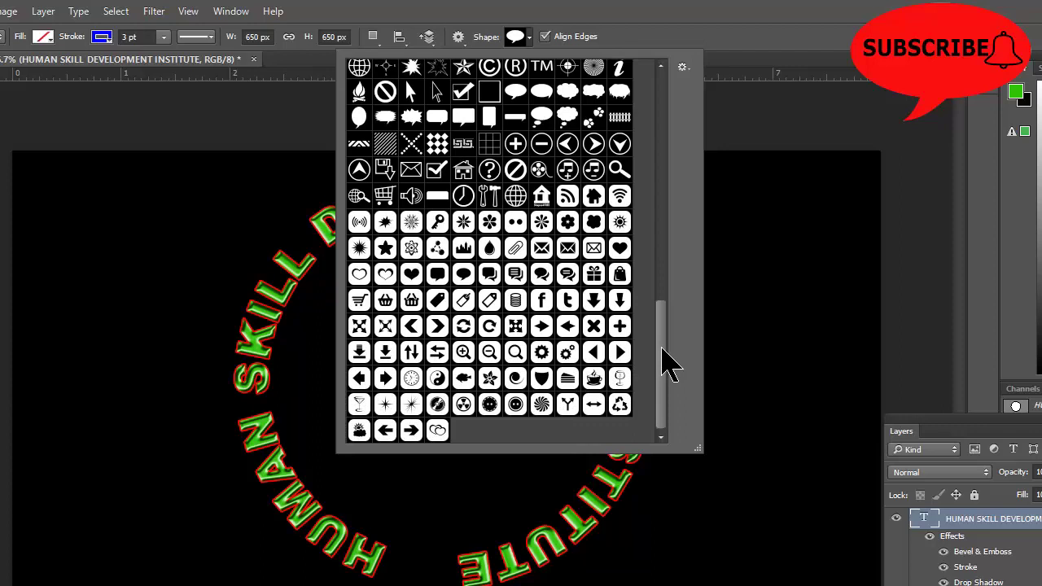
drag(663, 348, 663, 345)
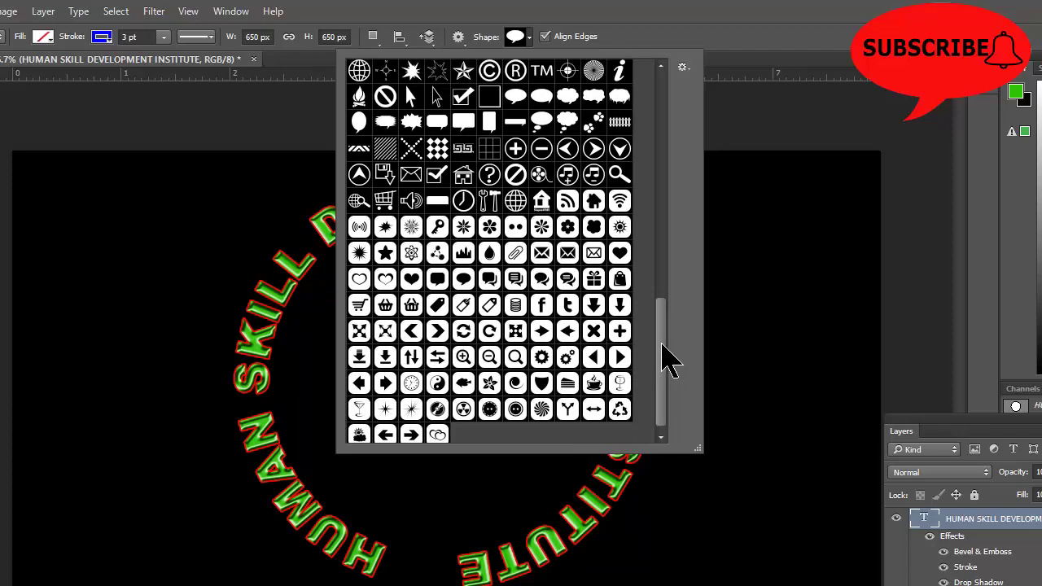
scroll(663, 345, up, 1)
mouse_move(663, 342)
mouse_down()
mouse_move(670, 174)
mouse_move(675, 345)
mouse_move(659, 344)
mouse_up()
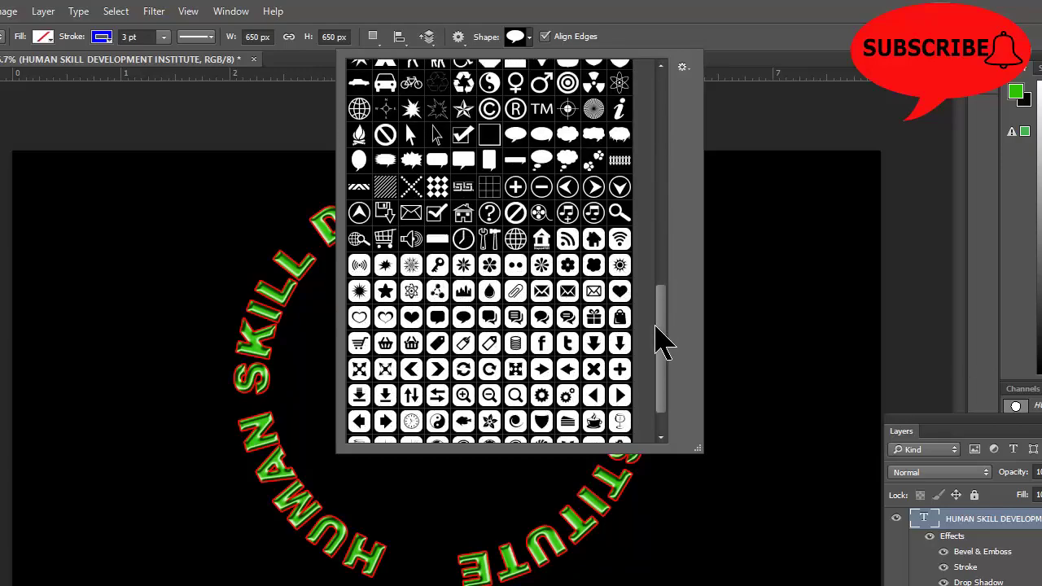
click(538, 236)
drag(157, 181, 239, 287)
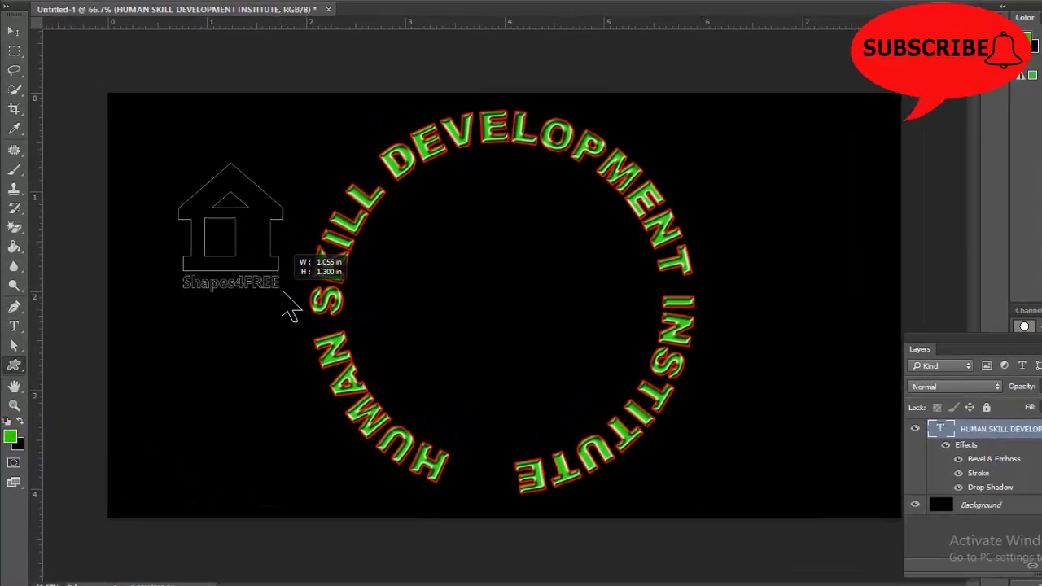
Step: Move the blue house into the circle's centre and enlarge it to about 156%
drag(239, 287, 246, 293)
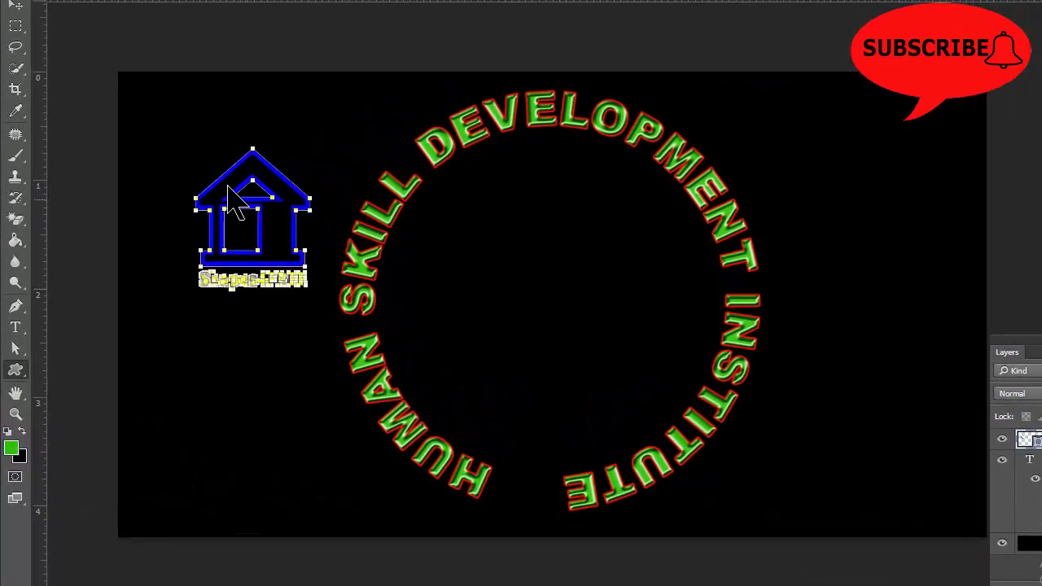
click(14, 6)
drag(270, 202, 571, 273)
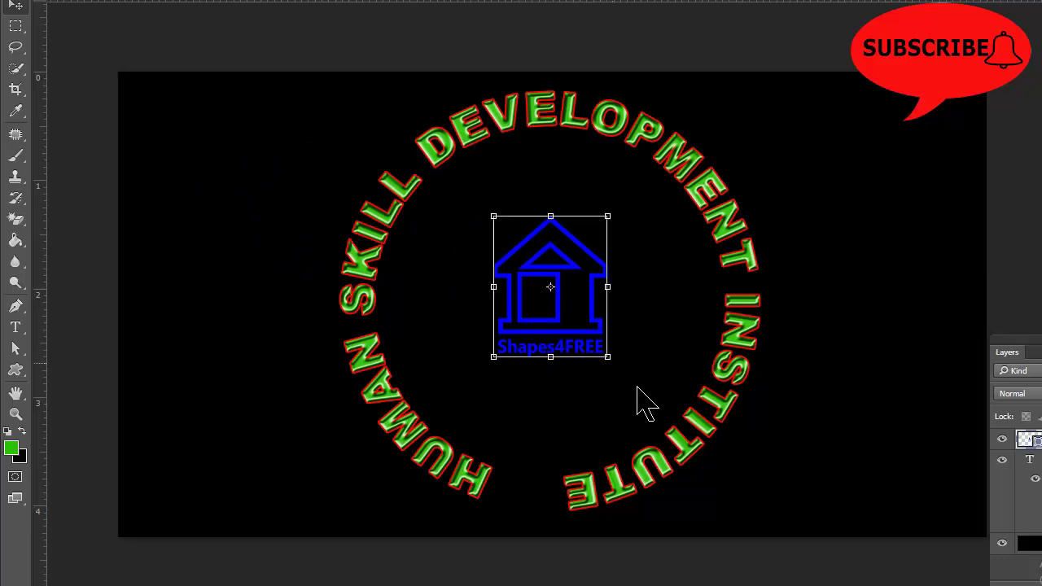
drag(609, 358, 643, 399)
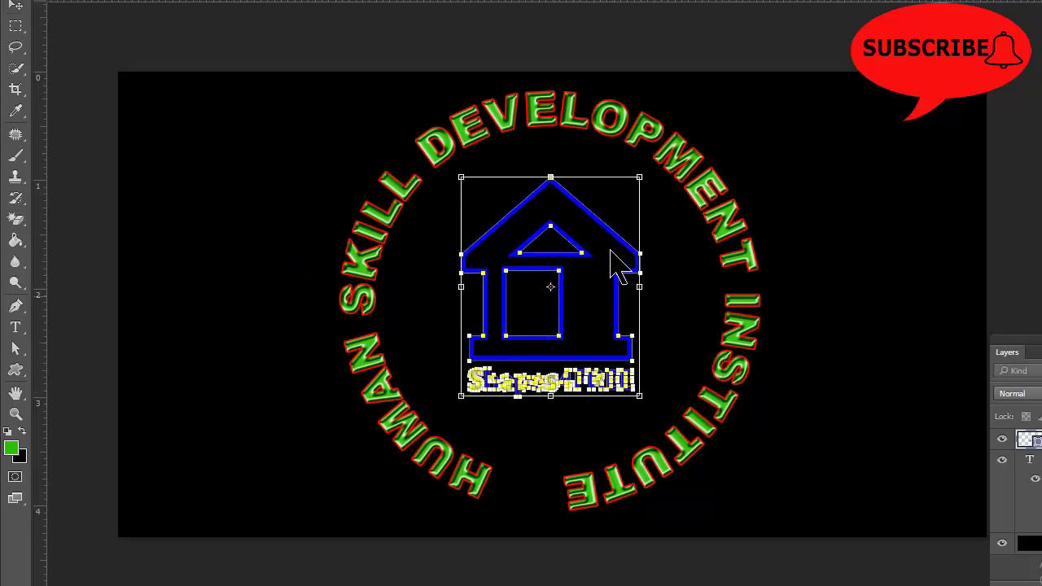
click(17, 23)
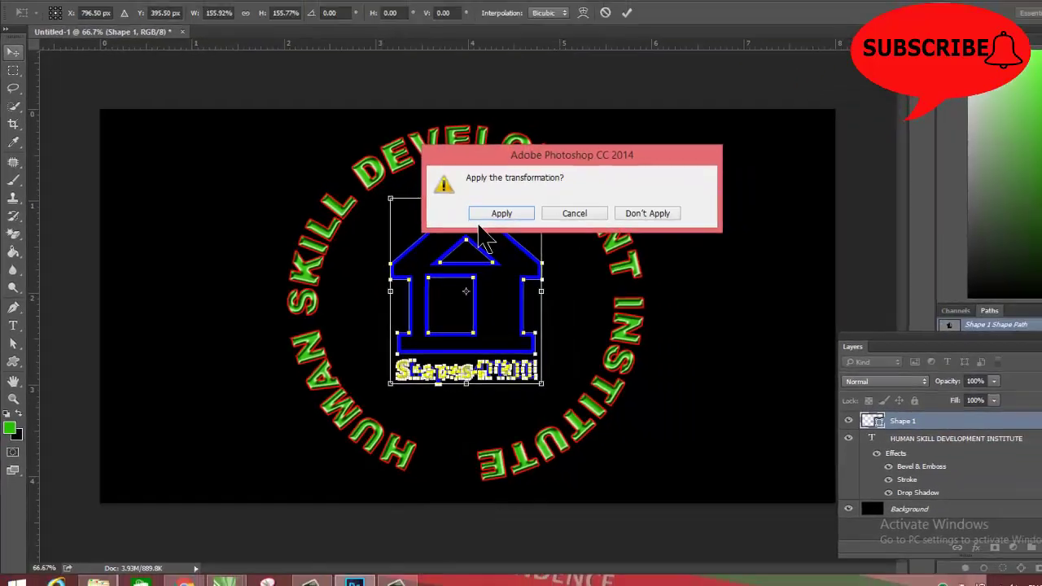
click(488, 213)
click(435, 309)
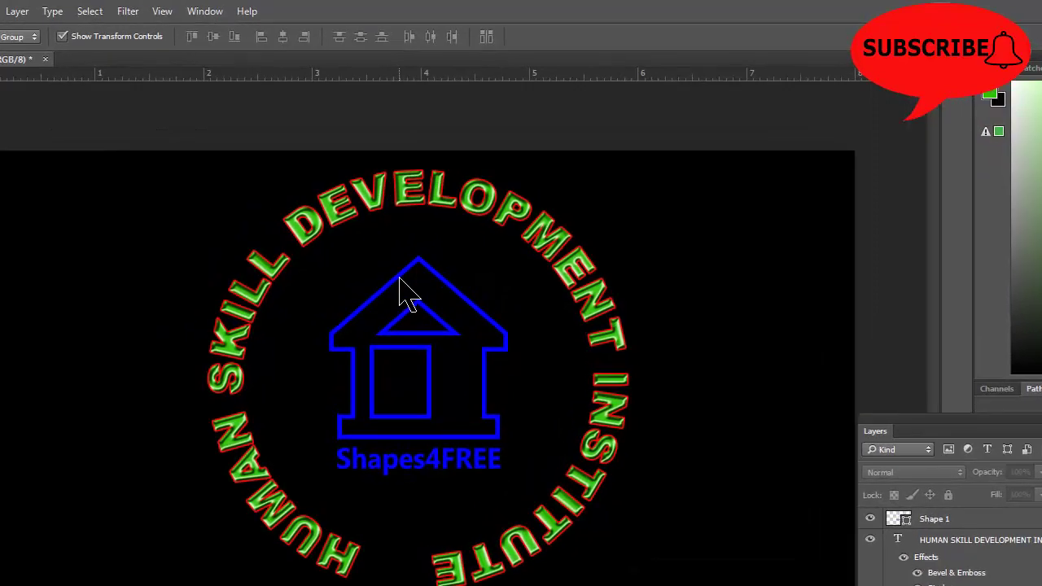
Step: Set the Shape 1 house layer's stroke colour to red, matching the text stroke
click(400, 281)
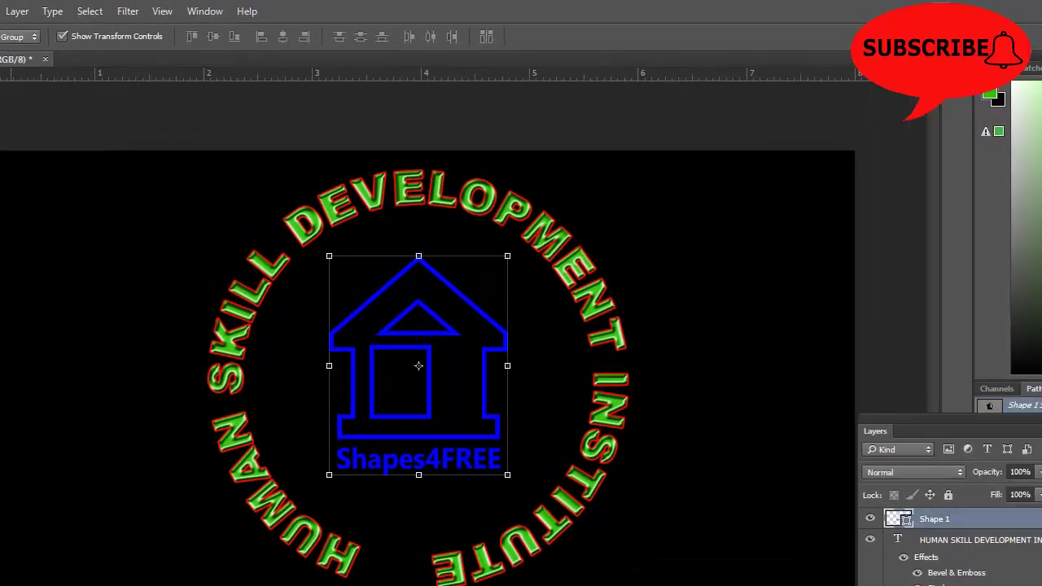
key(u)
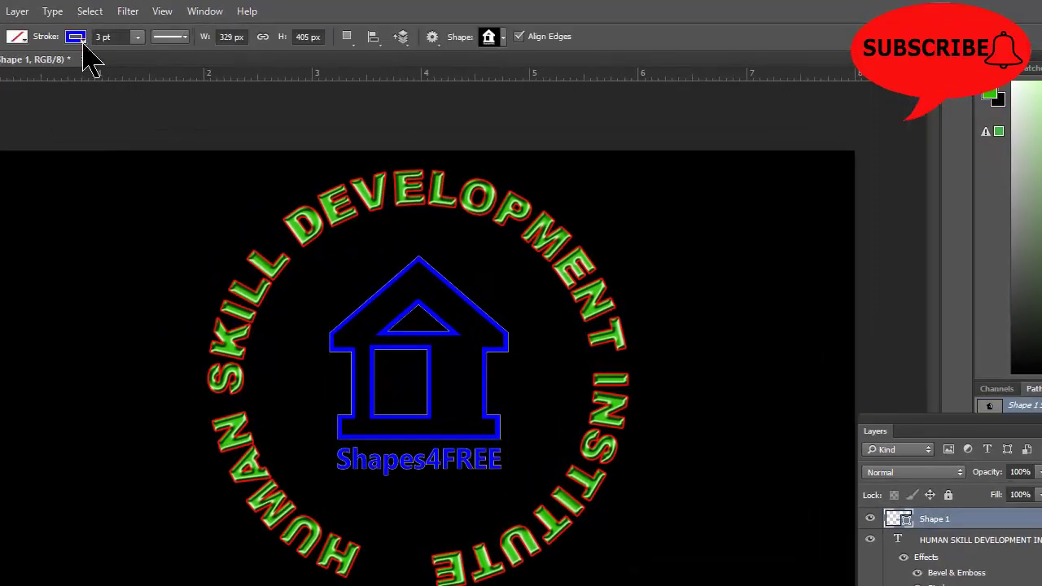
click(76, 36)
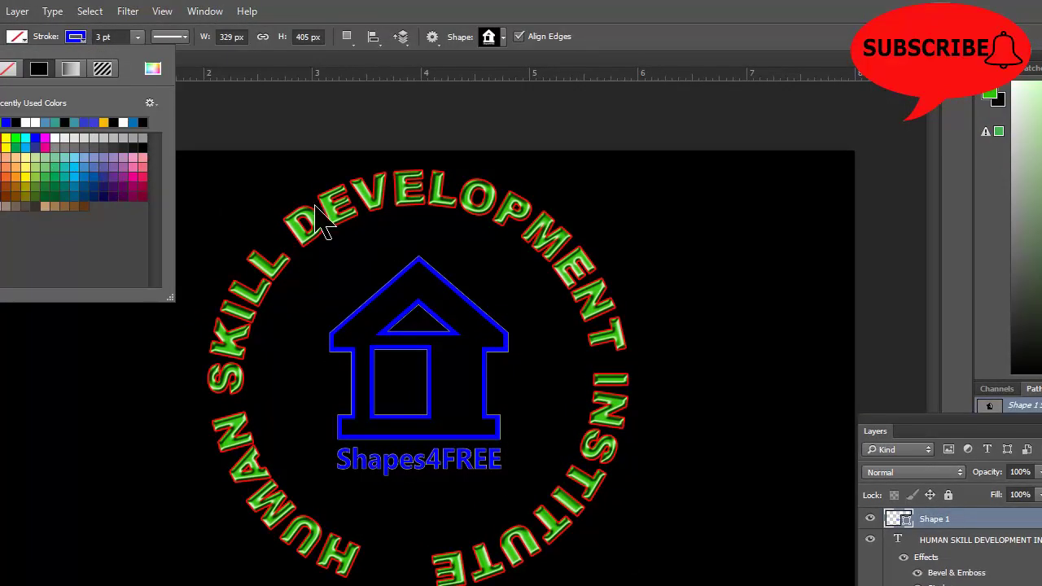
click(4, 161)
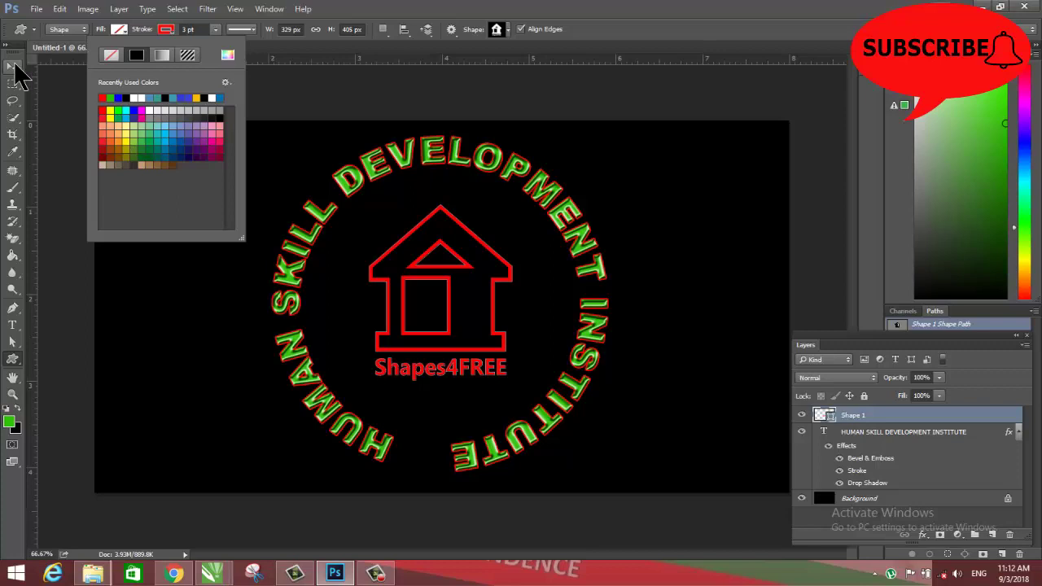
click(15, 67)
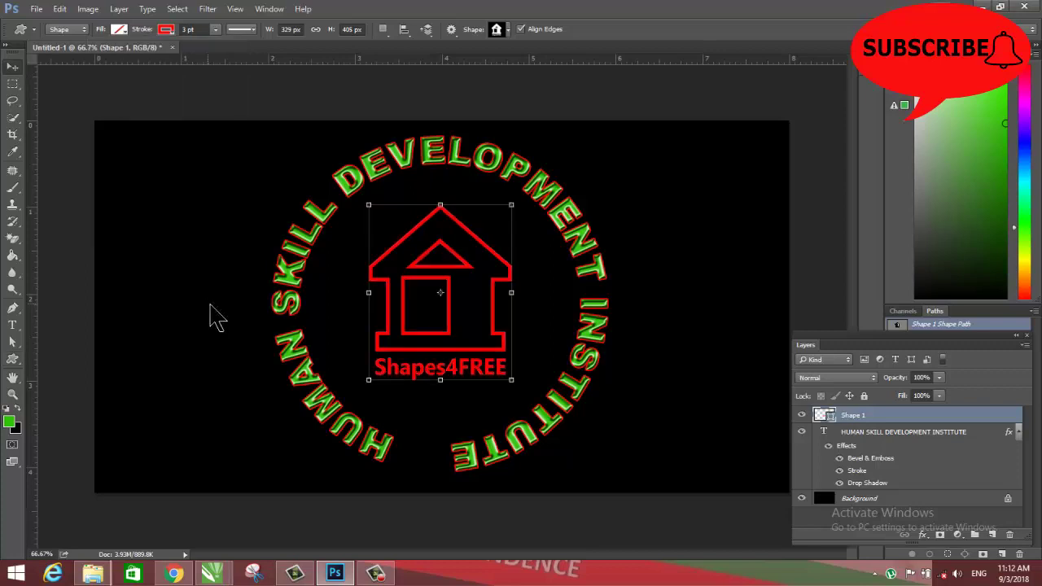
click(216, 314)
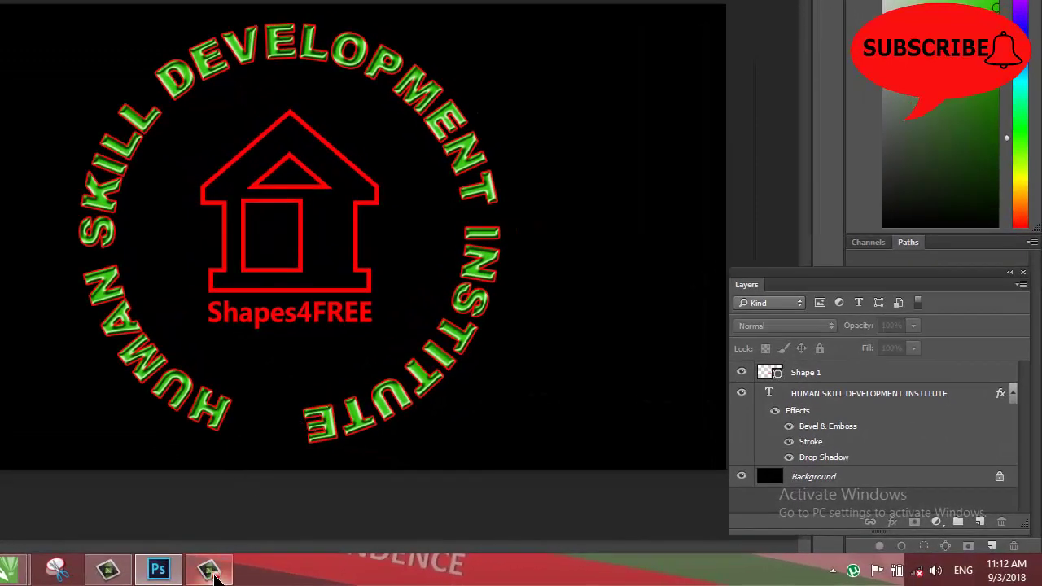
click(208, 570)
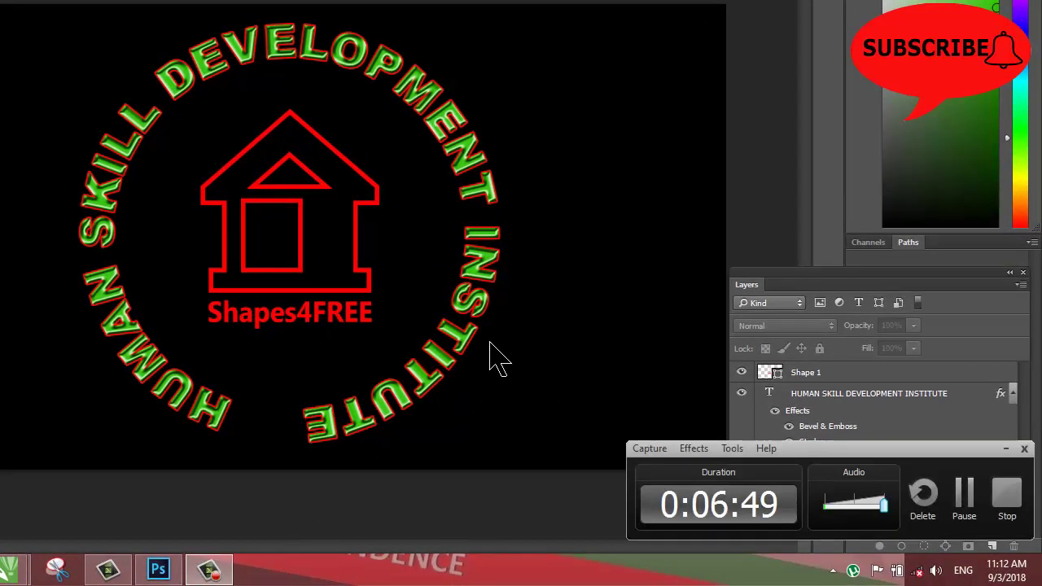
click(1006, 498)
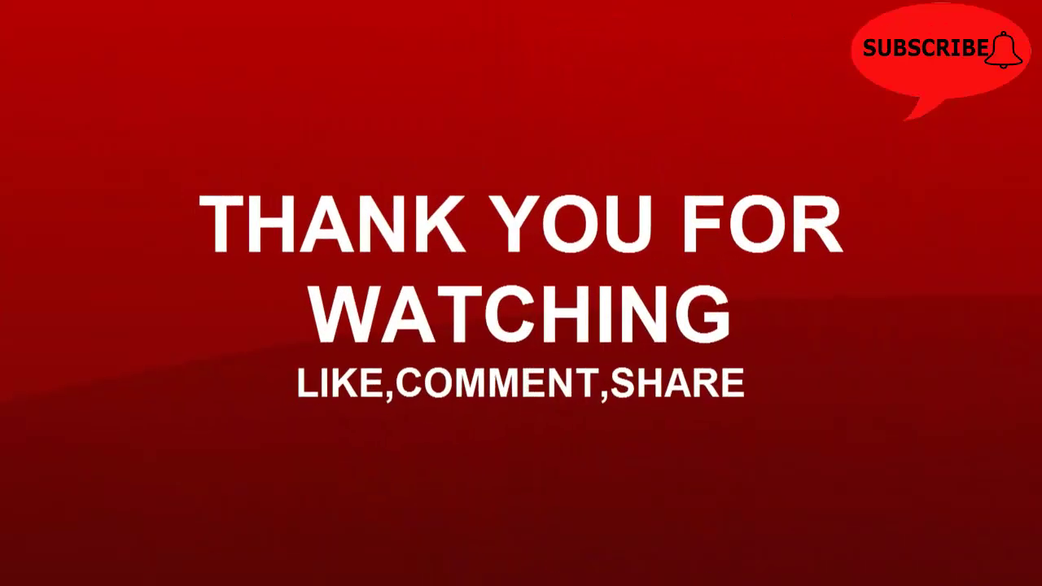